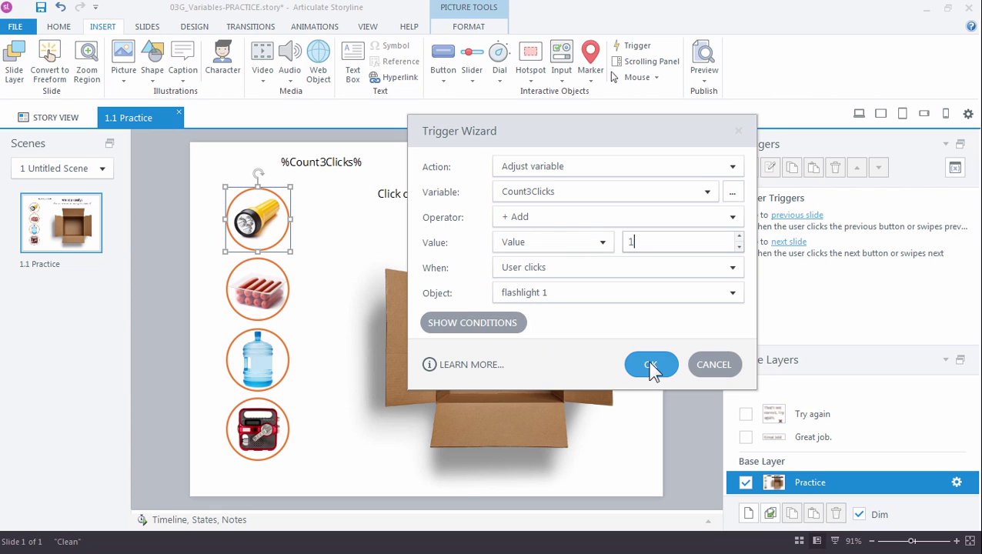
pyautogui.click(701, 82)
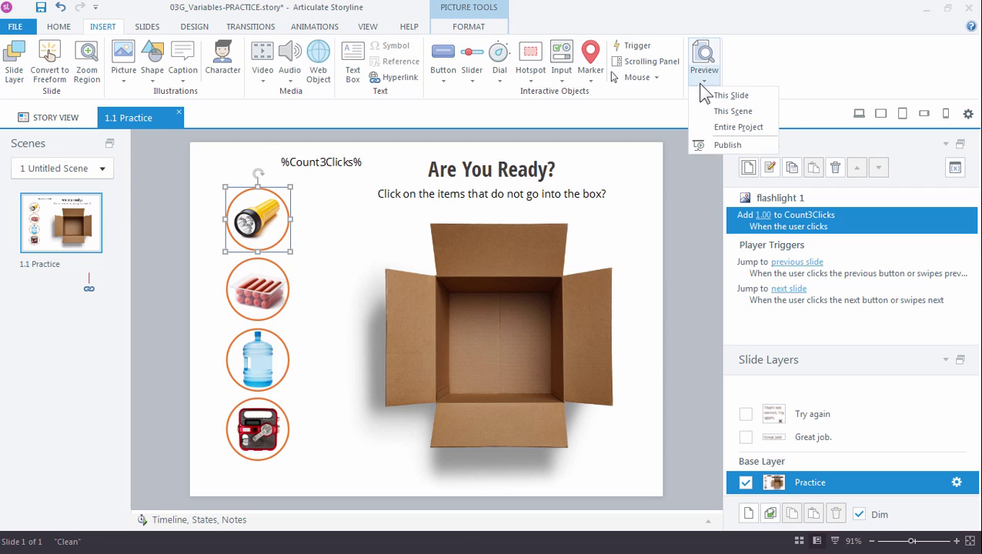
pyautogui.click(715, 96)
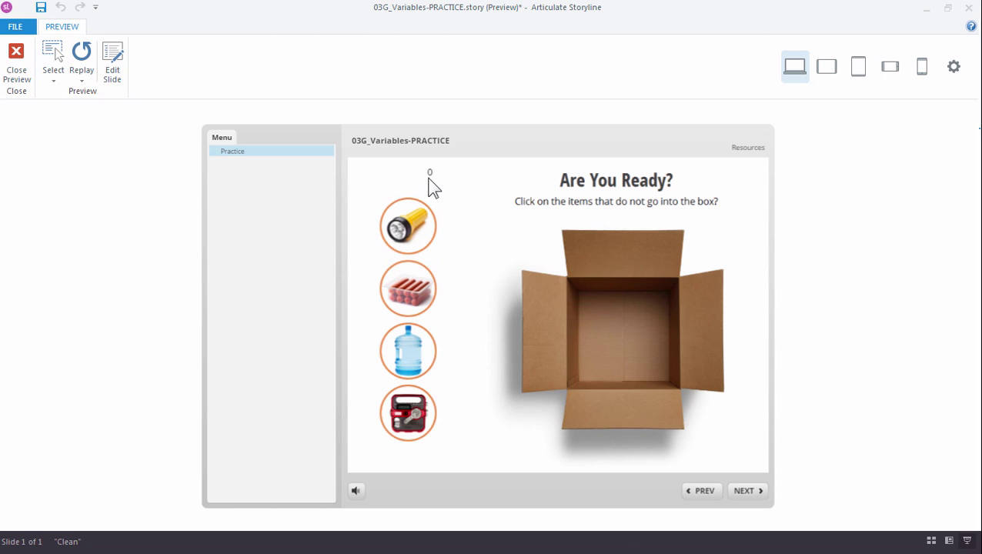
pyautogui.click(415, 231)
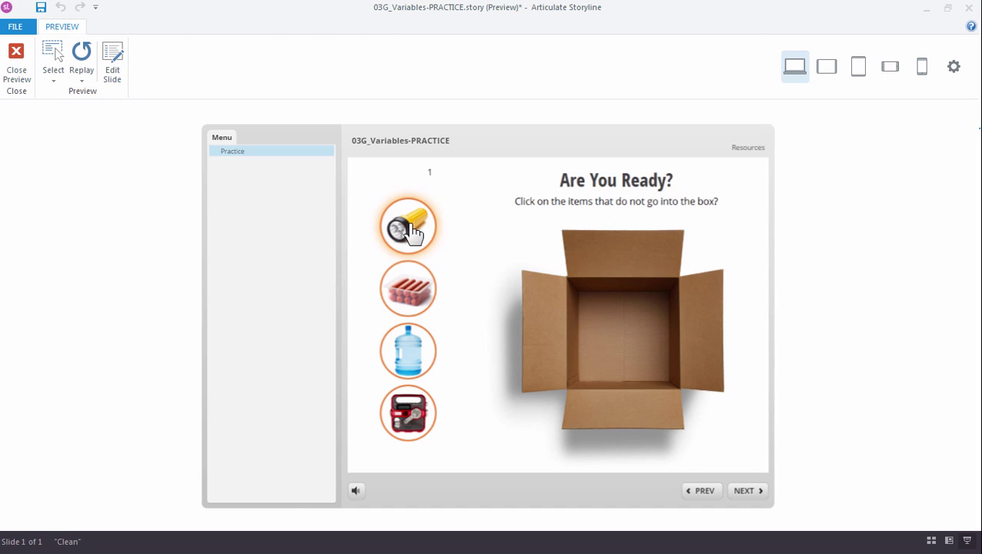
pyautogui.doubleClick(415, 231)
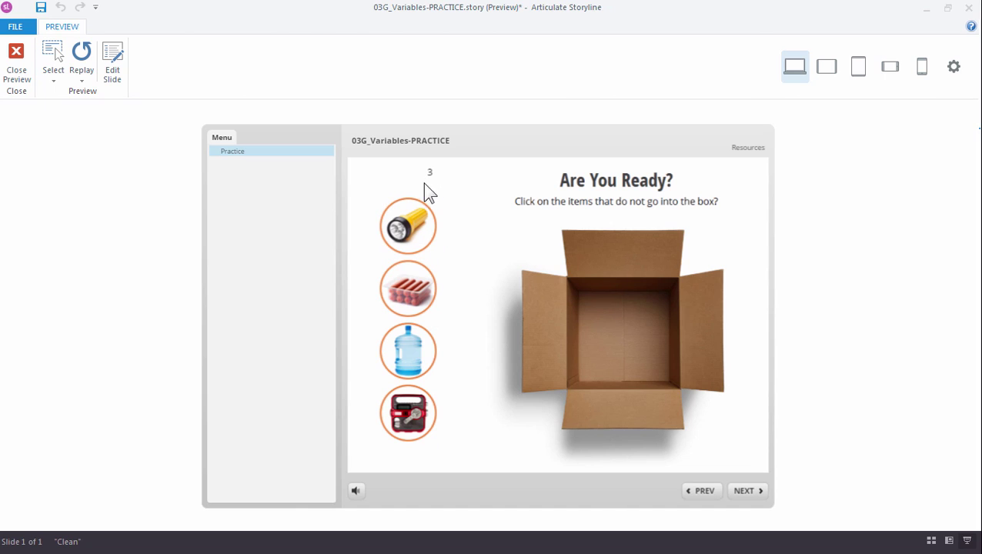
pyautogui.click(408, 223)
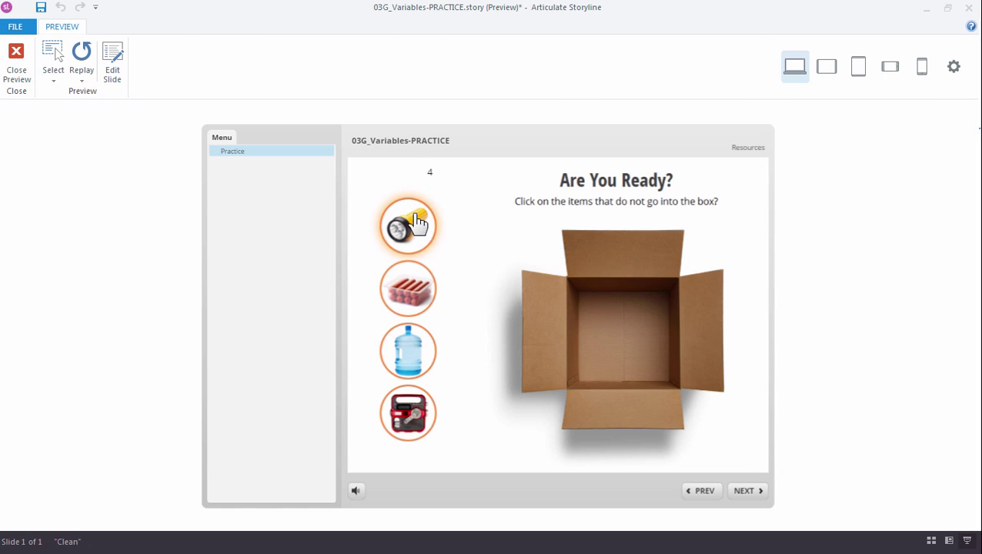
pyautogui.click(421, 223)
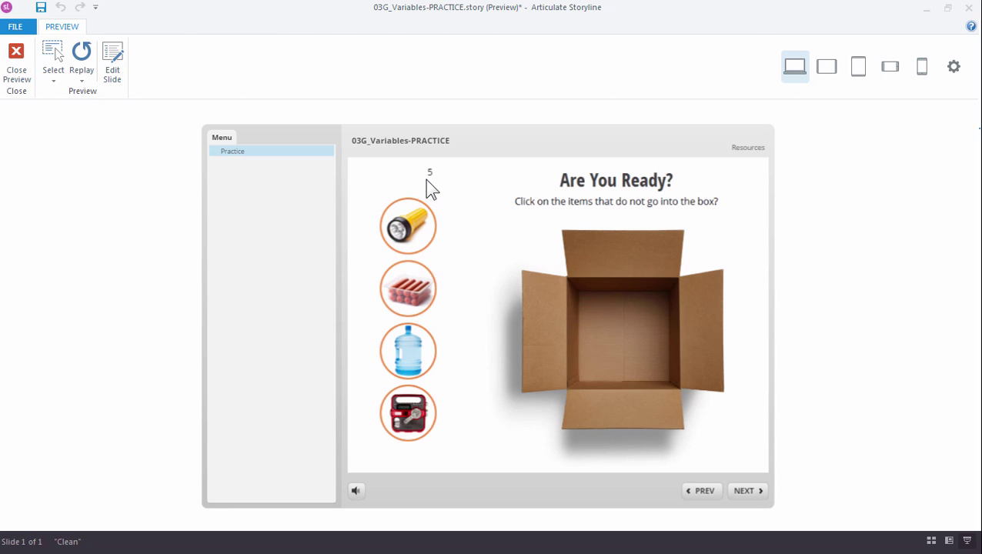
pyautogui.click(403, 220)
pyautogui.click(12, 61)
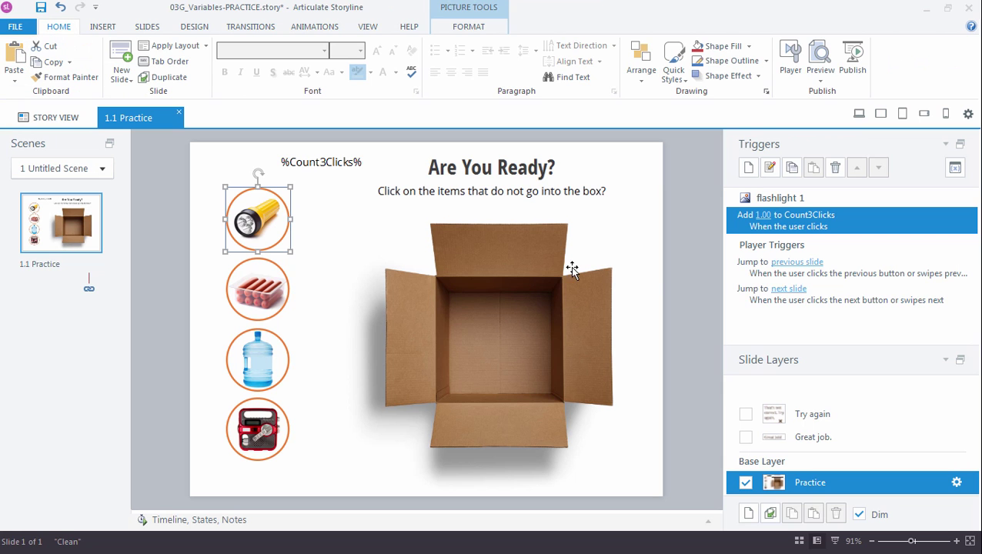
# Copy the flashlight's add-1-to-Count3Clicks trigger and paste it onto the hotdogs, water and radio images
pyautogui.rightClick(817, 220)
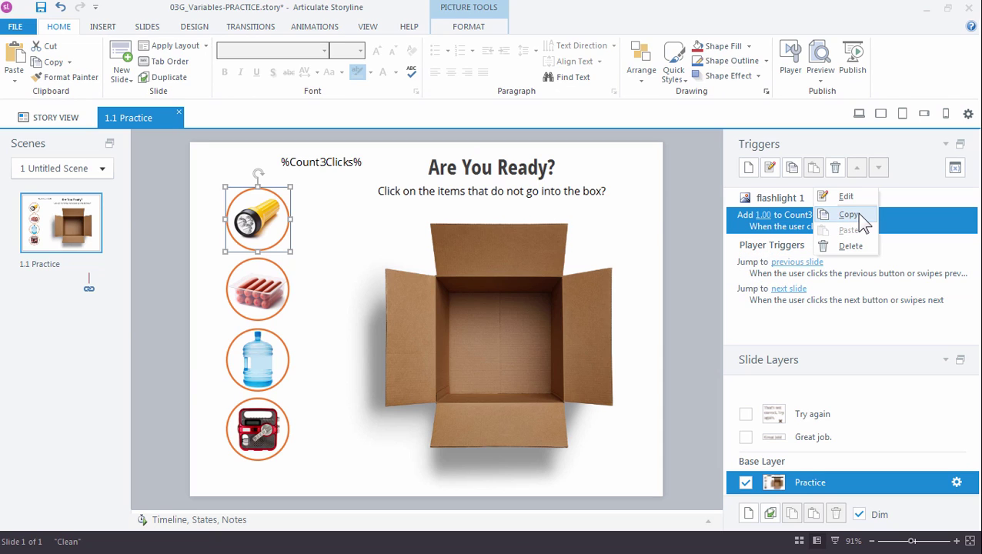
pyautogui.click(849, 215)
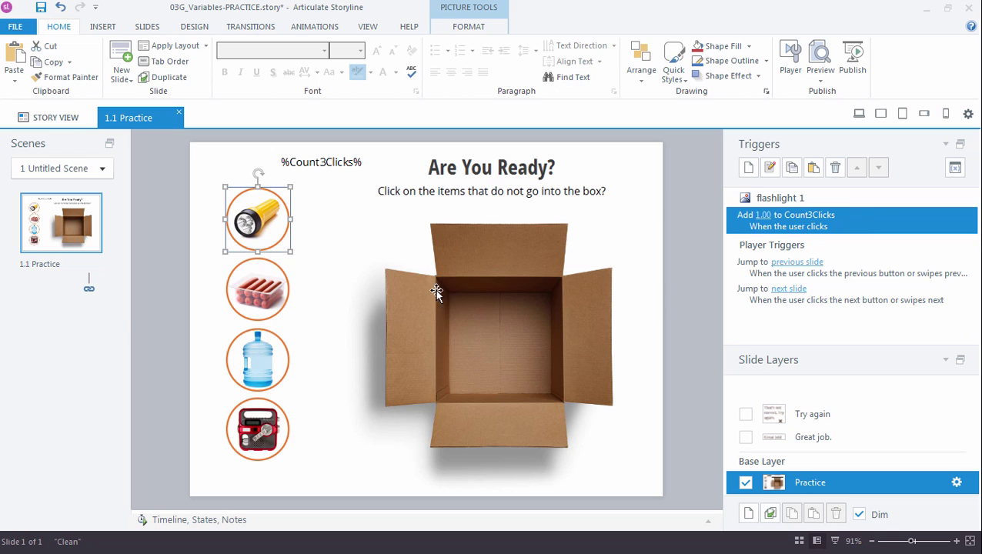
pyautogui.moveTo(158, 246); pyautogui.dragTo(316, 480)
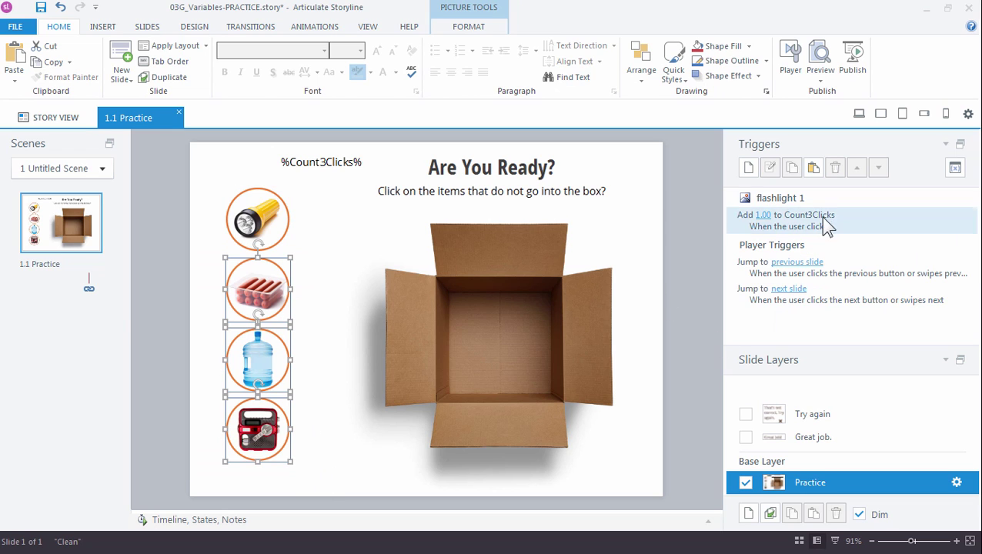
pyautogui.click(813, 168)
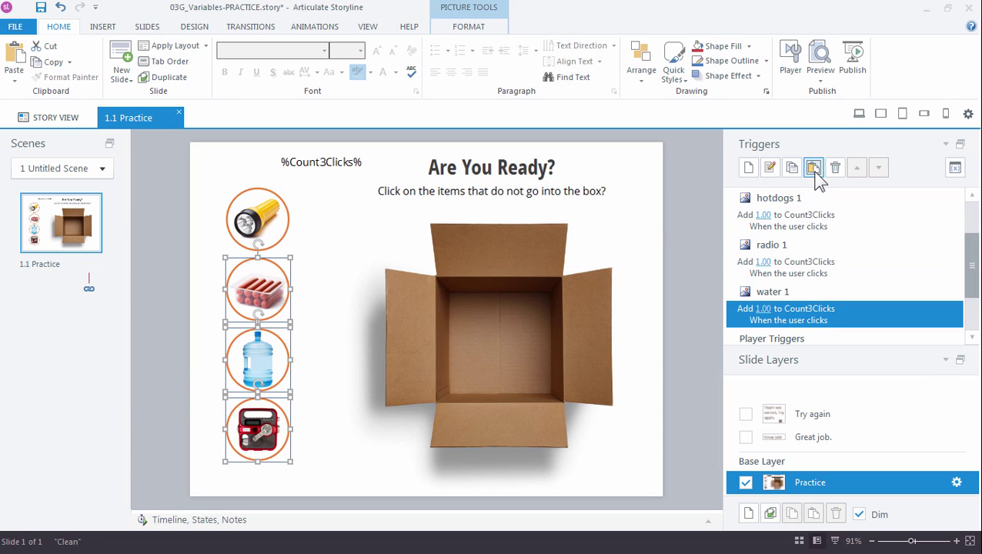
# Expand the trigger list and check that the flashlight, hotdogs and water images each have the counting trigger
pyautogui.click(940, 358)
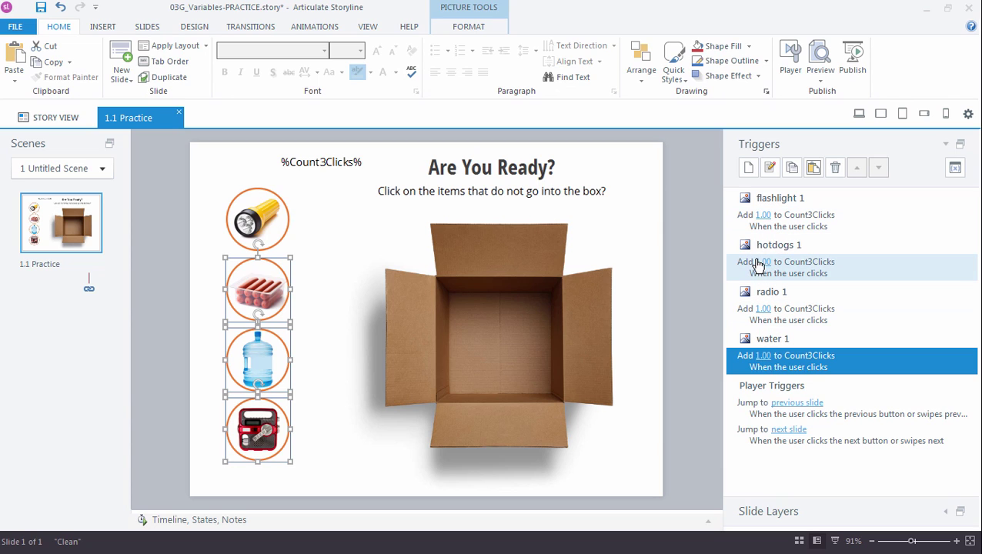
pyautogui.click(248, 227)
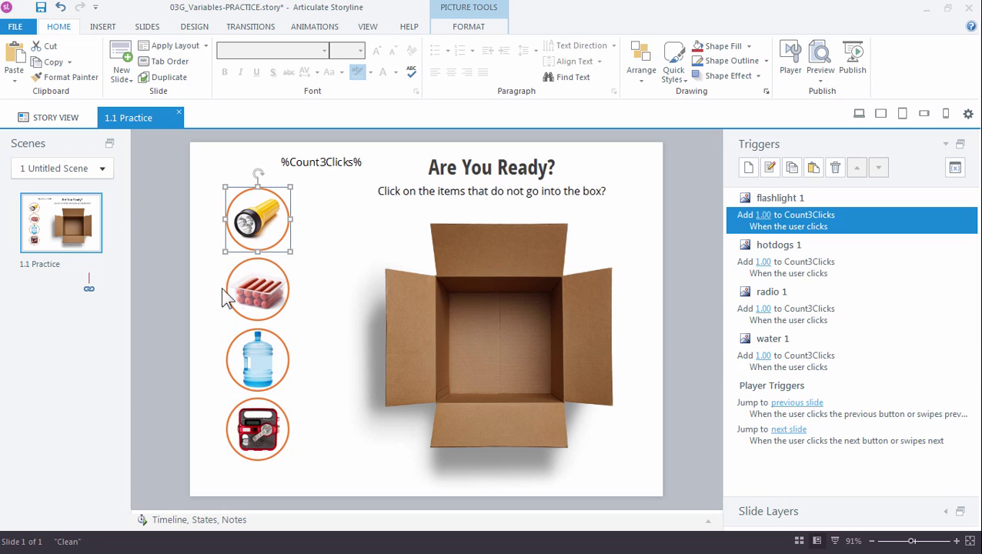
pyautogui.click(239, 293)
pyautogui.click(236, 358)
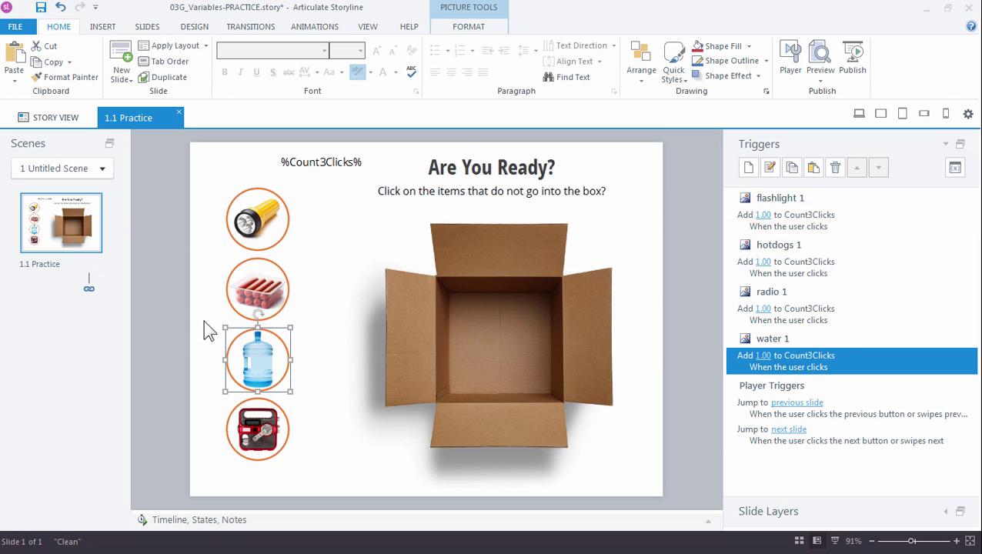
pyautogui.click(304, 171)
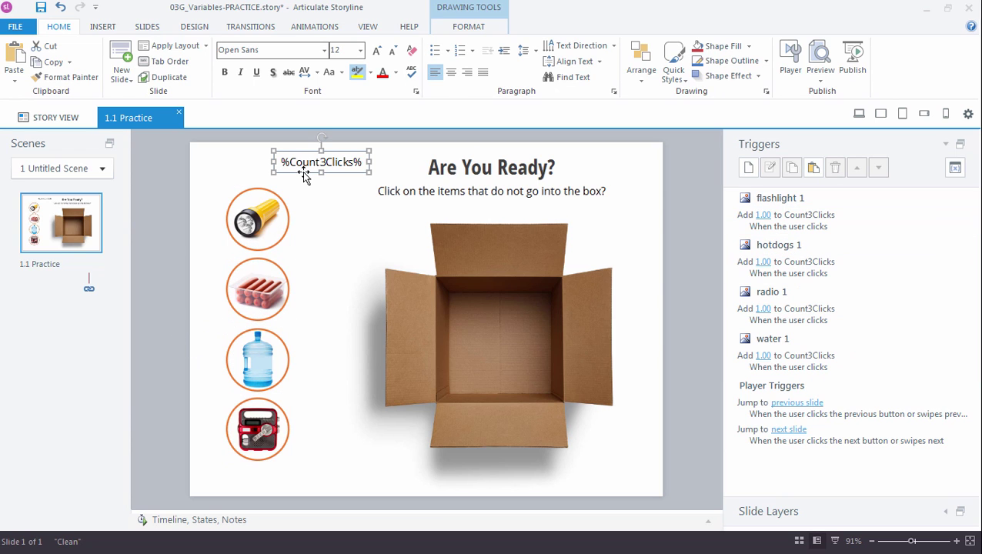
pyautogui.click(820, 81)
pyautogui.click(842, 95)
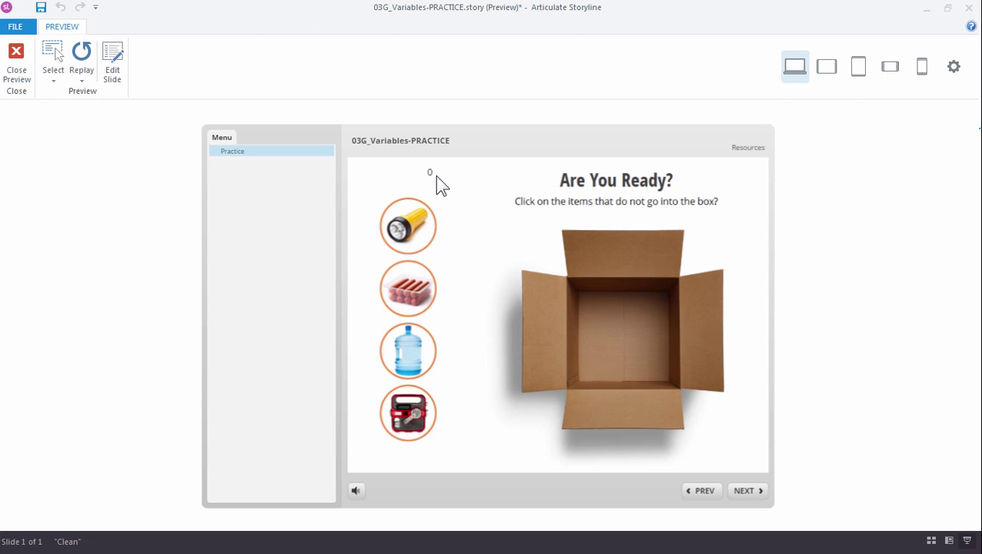
pyautogui.click(414, 367)
pyautogui.click(412, 289)
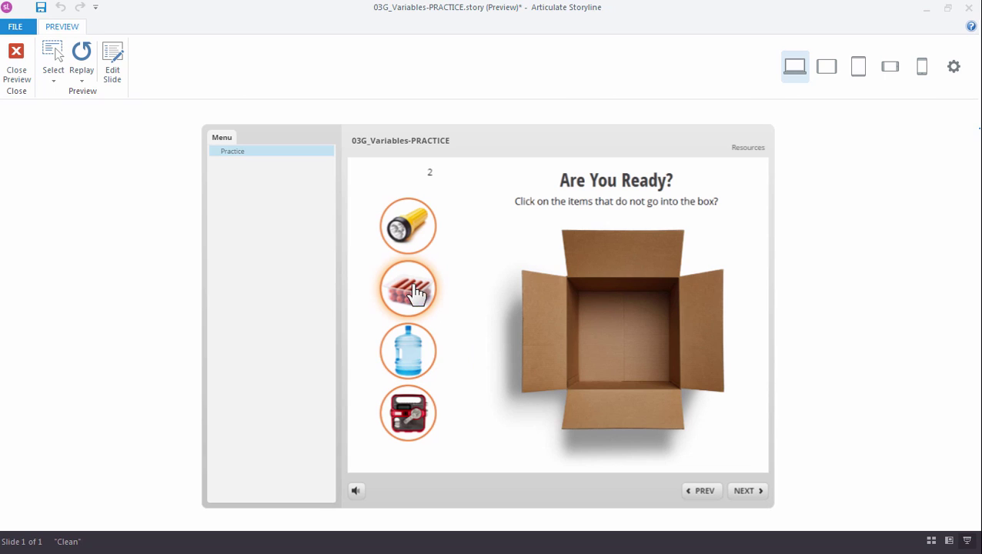
pyautogui.click(420, 236)
pyautogui.click(420, 237)
pyautogui.click(422, 417)
pyautogui.click(411, 412)
pyautogui.click(410, 360)
pyautogui.click(408, 311)
pyautogui.click(407, 254)
pyautogui.click(419, 231)
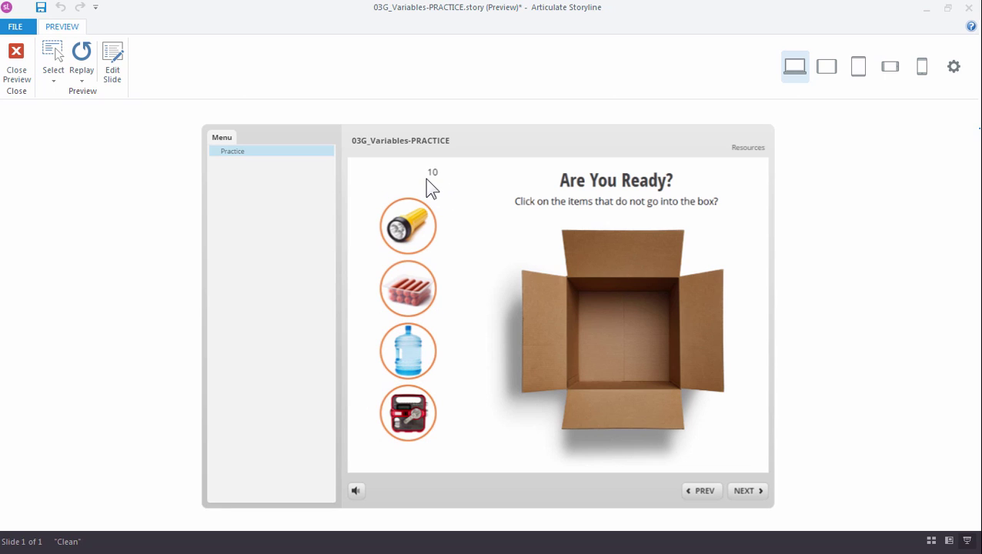
pyautogui.click(408, 224)
pyautogui.click(399, 293)
pyautogui.click(406, 343)
pyautogui.click(406, 401)
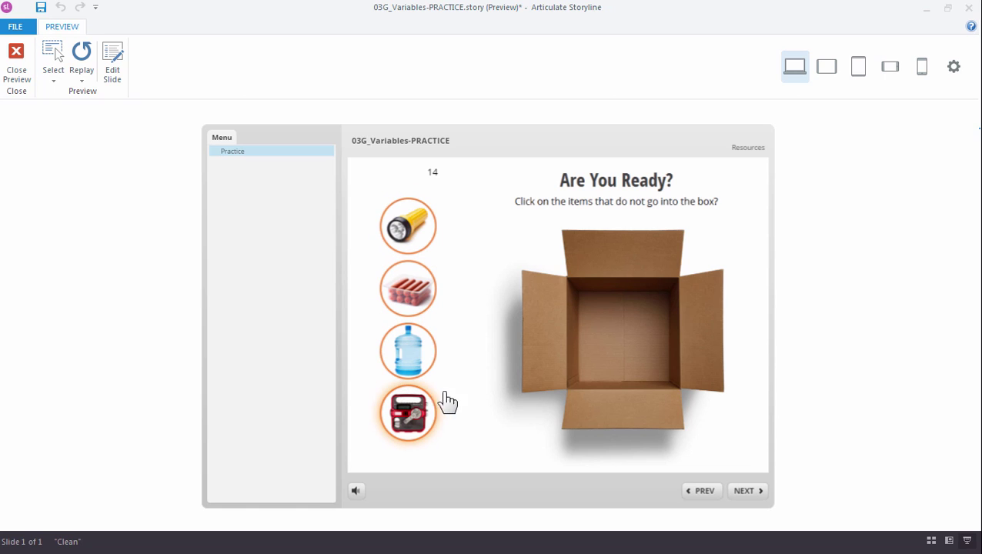
pyautogui.click(17, 68)
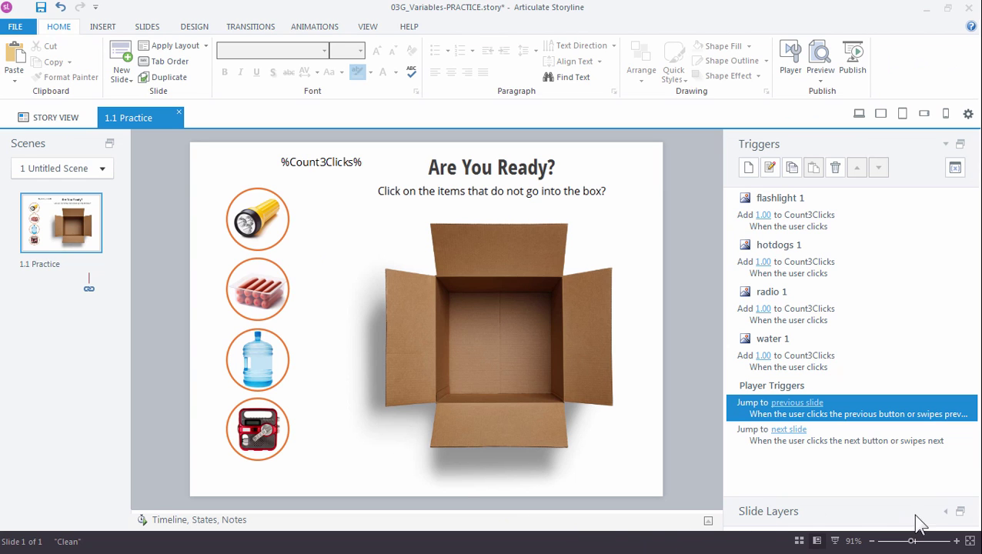
pyautogui.click(945, 512)
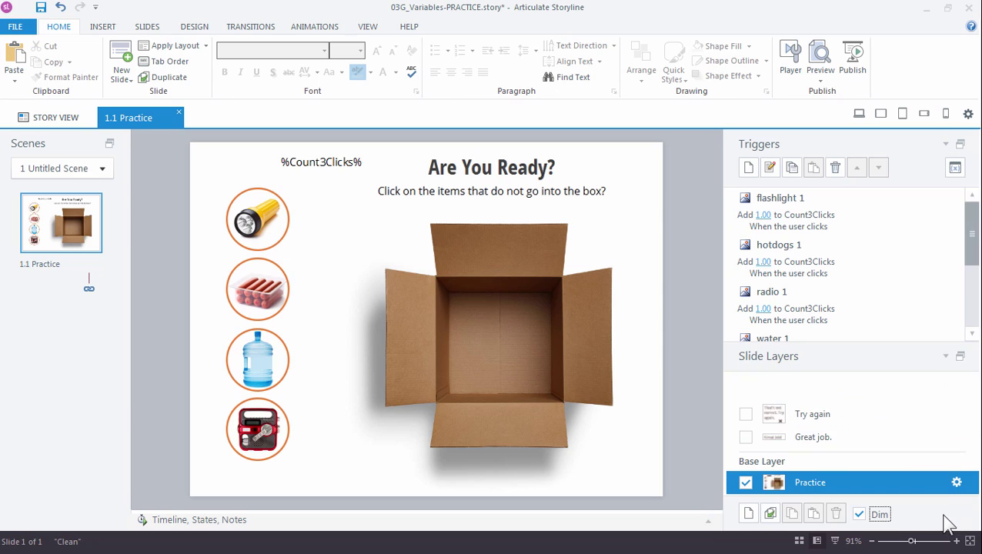
pyautogui.click(828, 440)
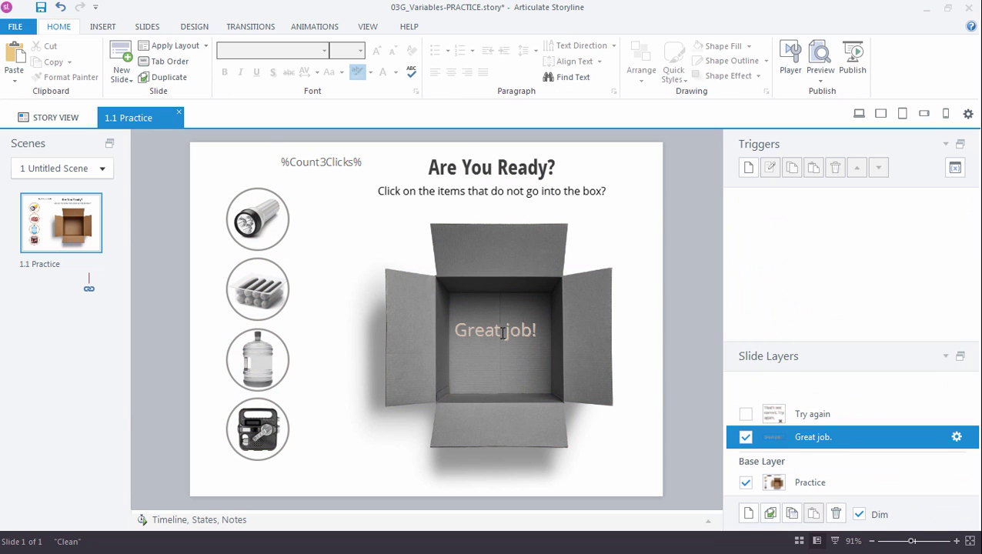
pyautogui.click(824, 420)
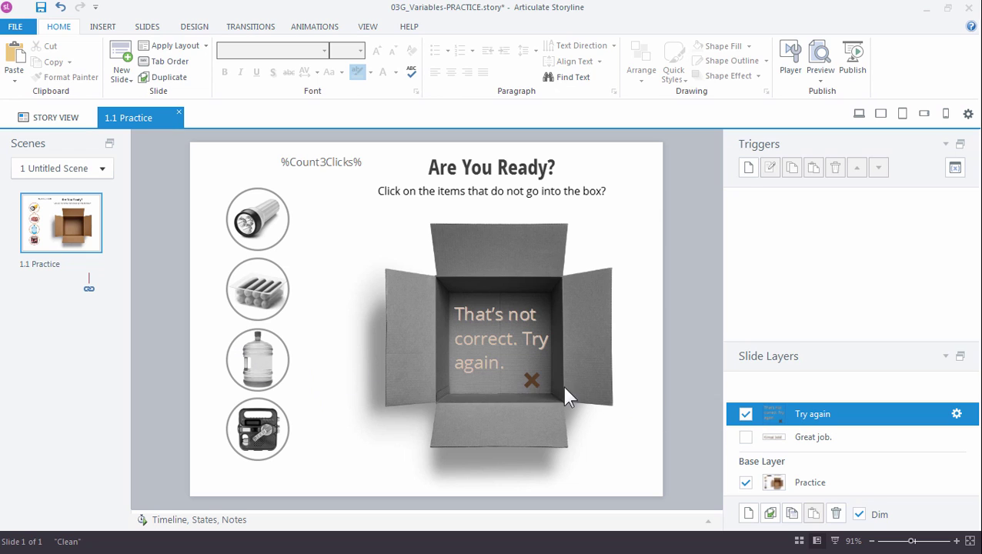
pyautogui.click(856, 485)
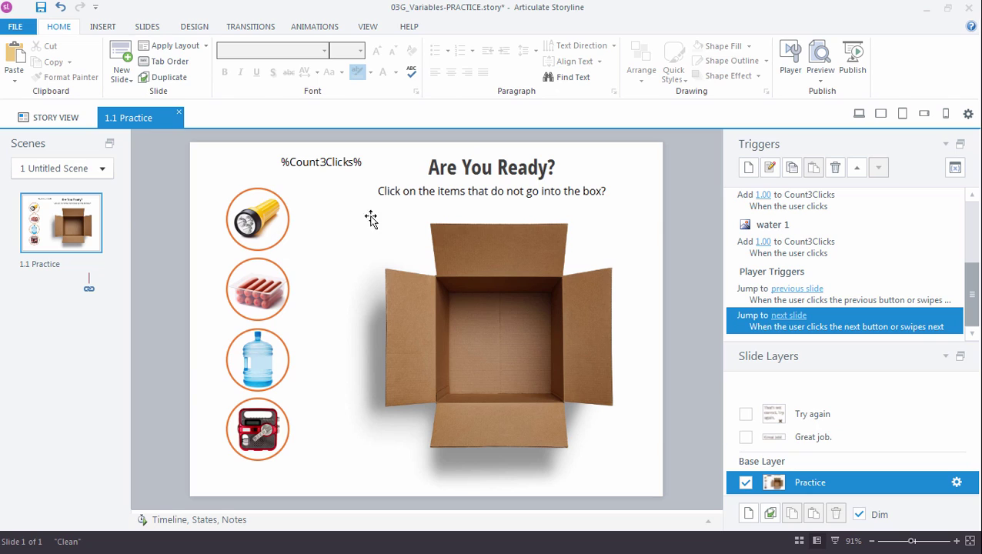
pyautogui.click(321, 165)
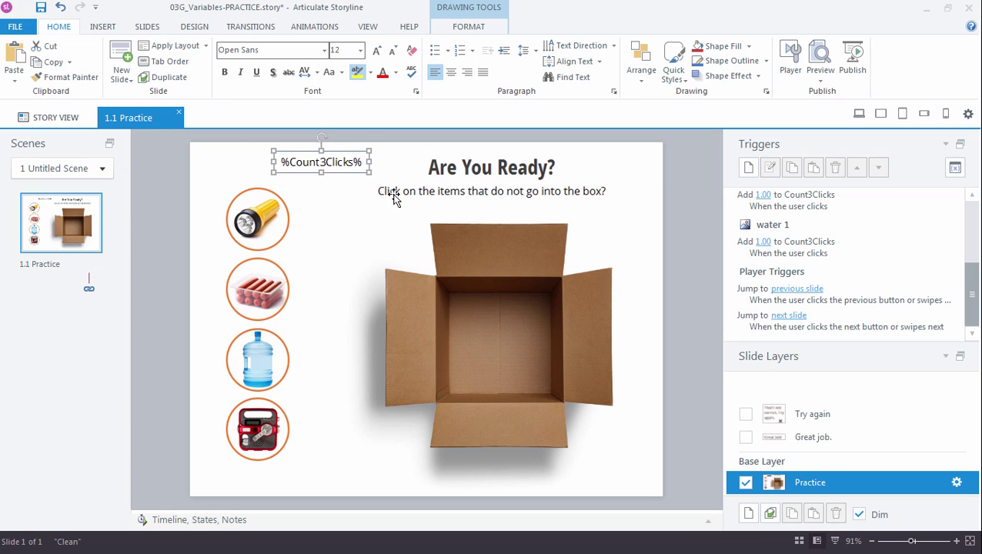
# Create a trigger that shows the Try again layer when Count3Clicks changes
pyautogui.click(744, 167)
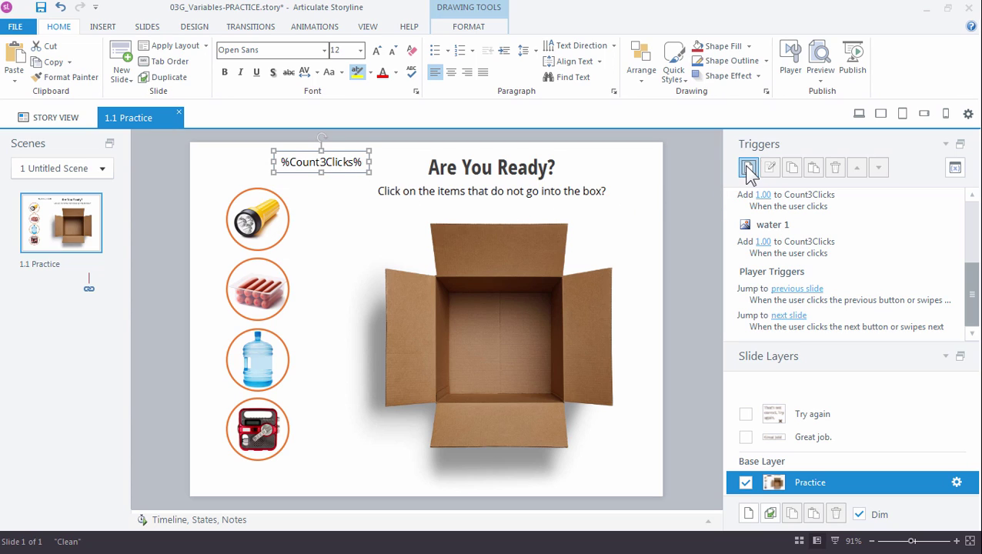
pyautogui.moveTo(565, 170); pyautogui.dragTo(644, 85)
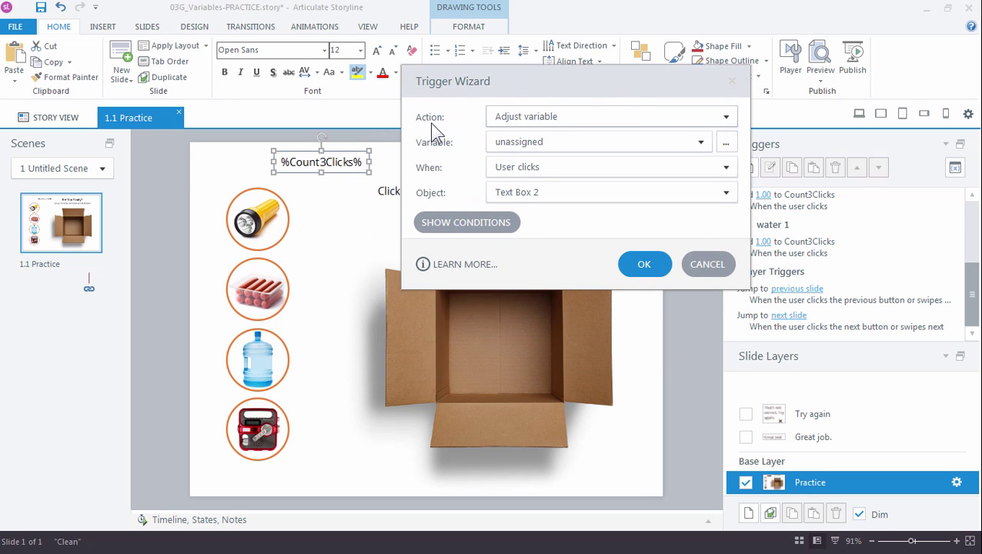
pyautogui.click(534, 116)
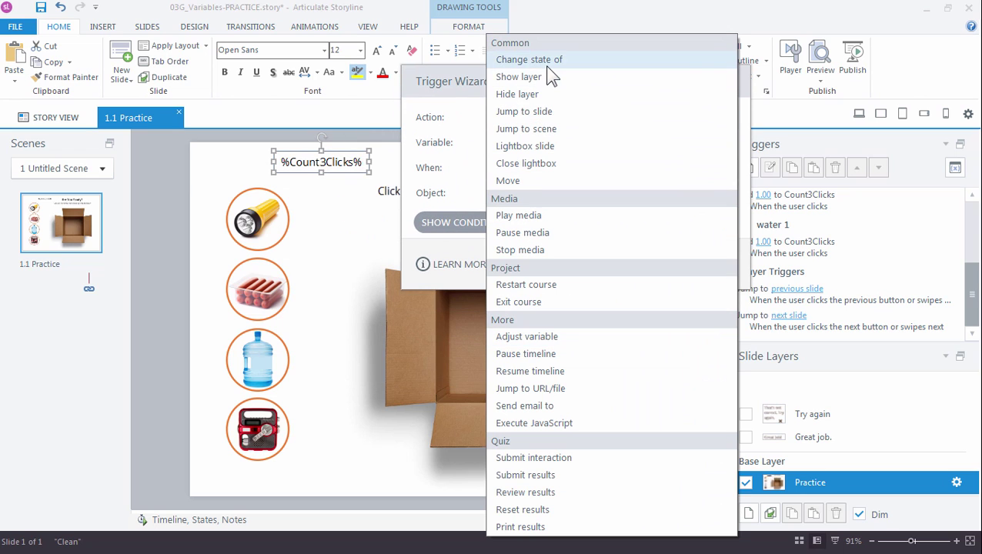
pyautogui.click(541, 76)
pyautogui.click(523, 142)
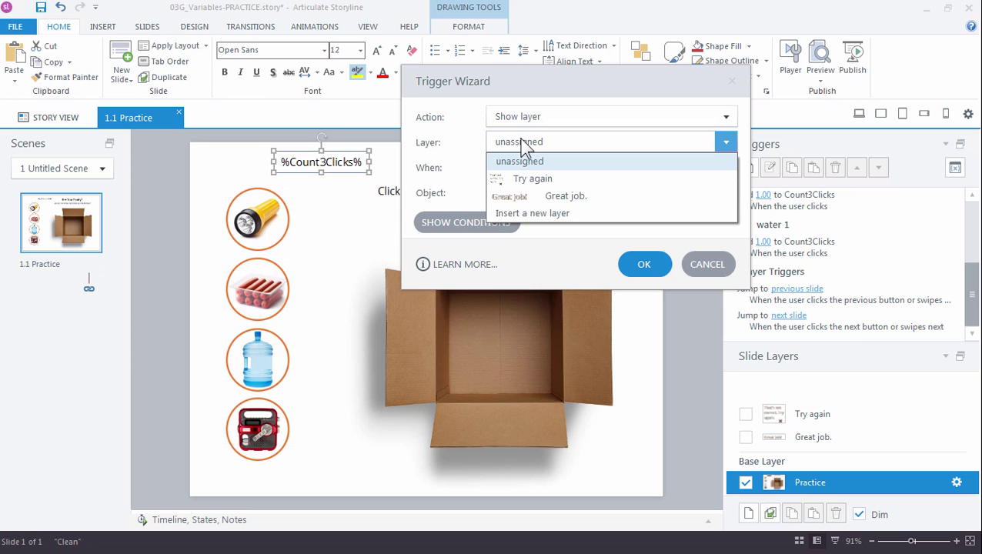
pyautogui.click(563, 178)
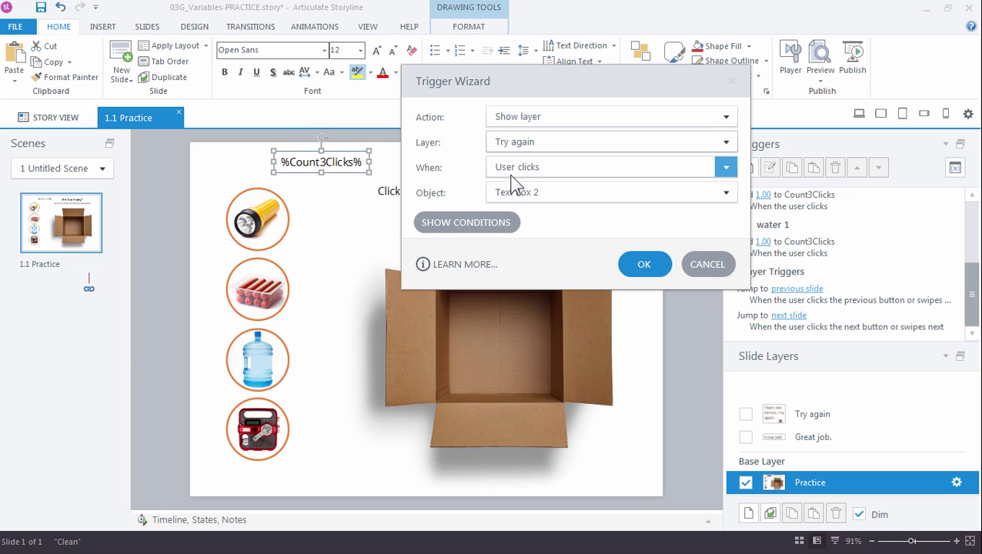
pyautogui.click(533, 168)
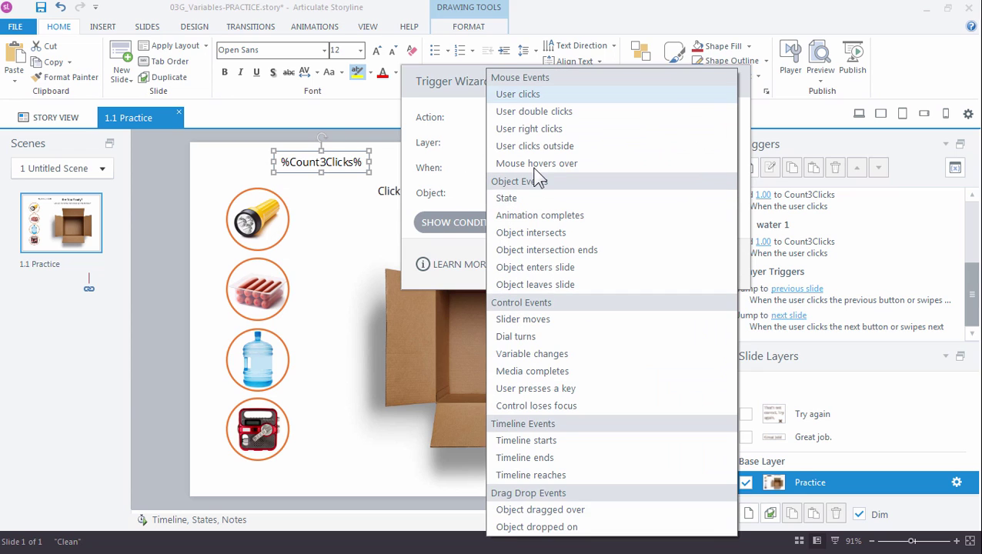
pyautogui.click(550, 356)
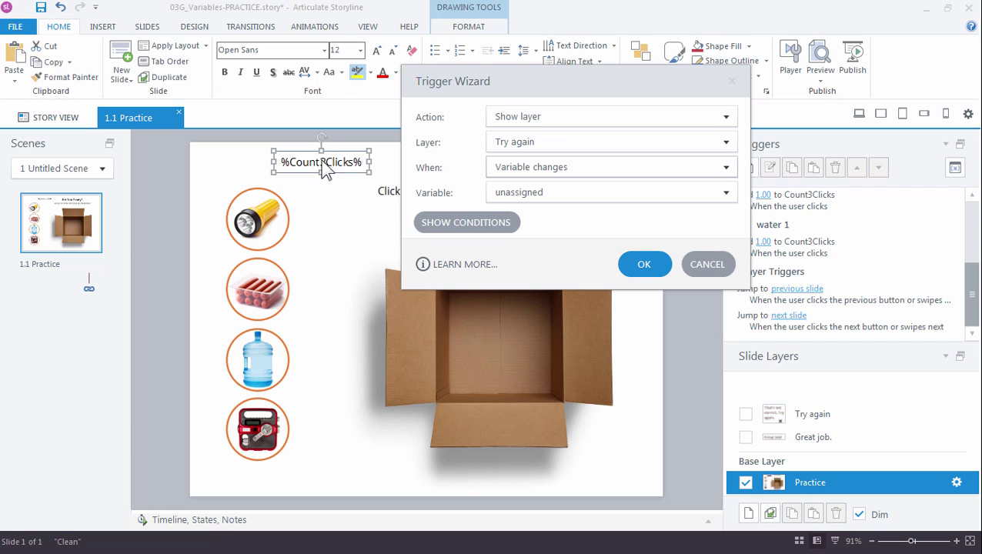
pyautogui.click(549, 199)
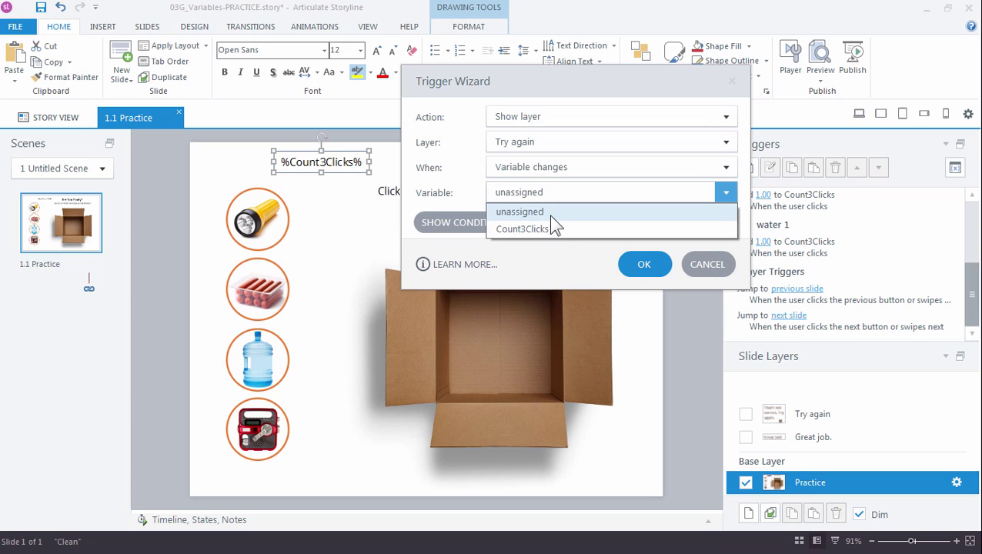
pyautogui.click(542, 230)
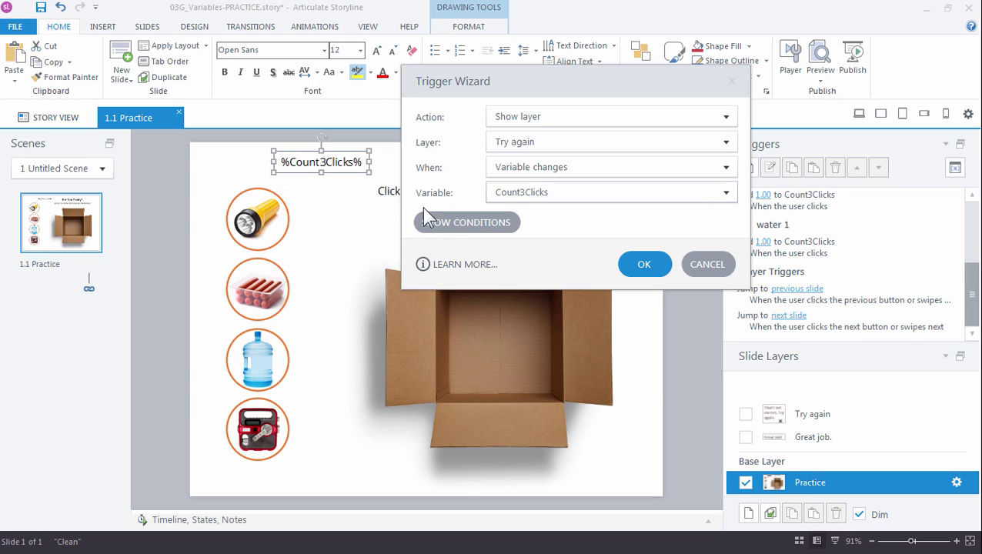
# Add the condition Count3Clicks equal to 3 and save the trigger
pyautogui.click(456, 225)
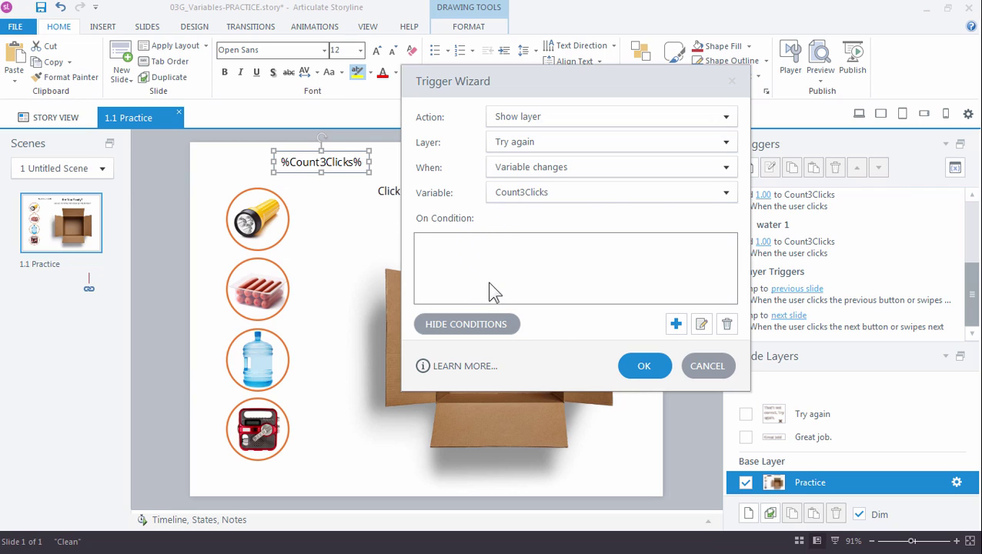
pyautogui.click(675, 325)
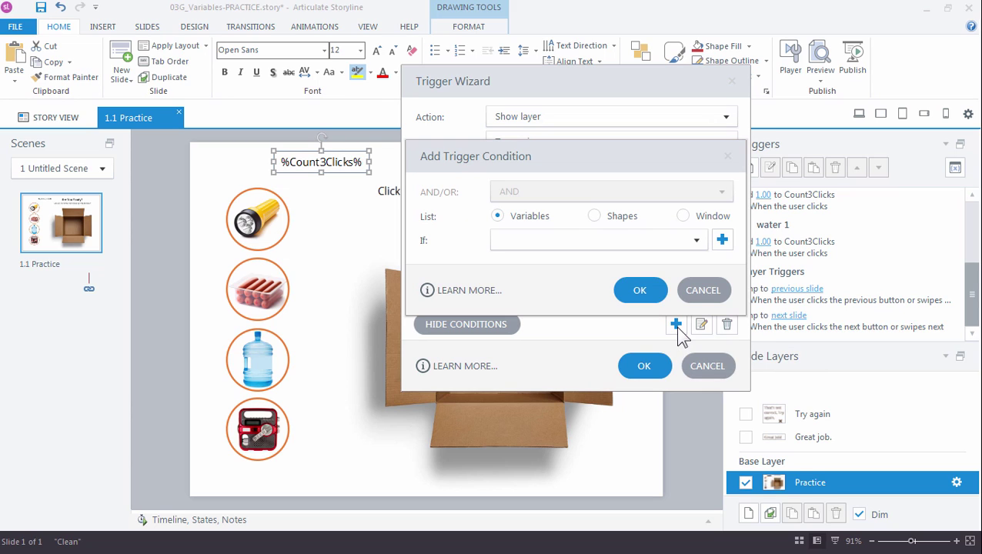
pyautogui.click(525, 240)
pyautogui.click(529, 254)
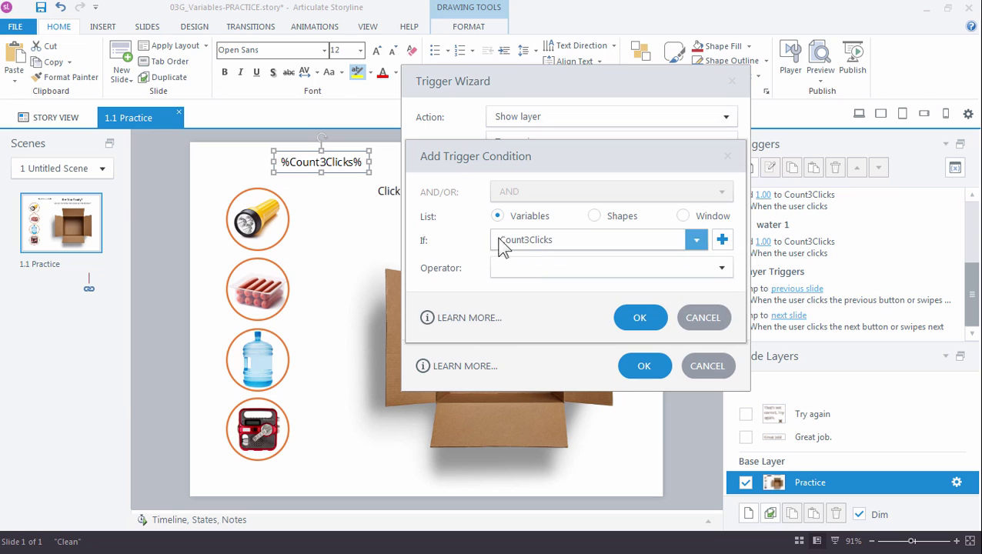
pyautogui.click(500, 267)
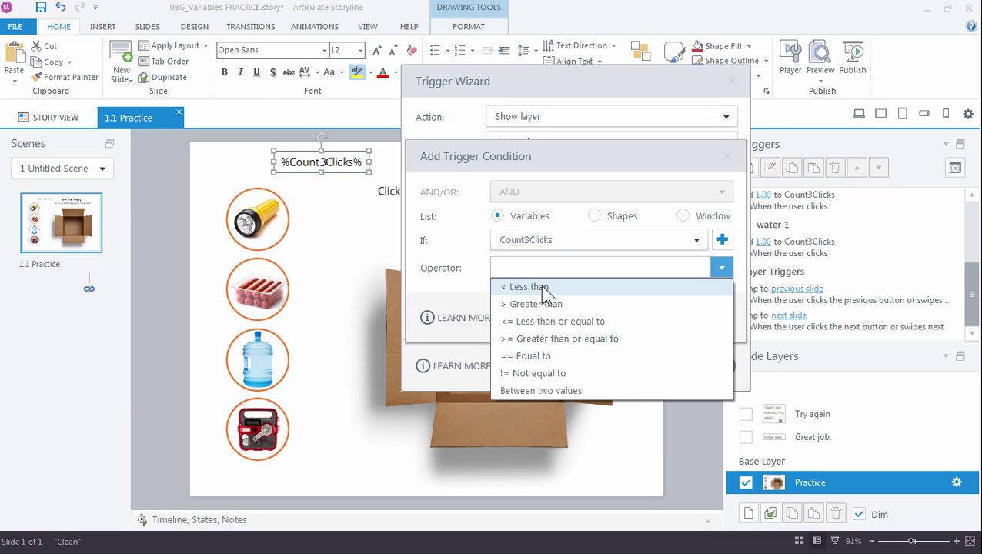
pyautogui.click(567, 357)
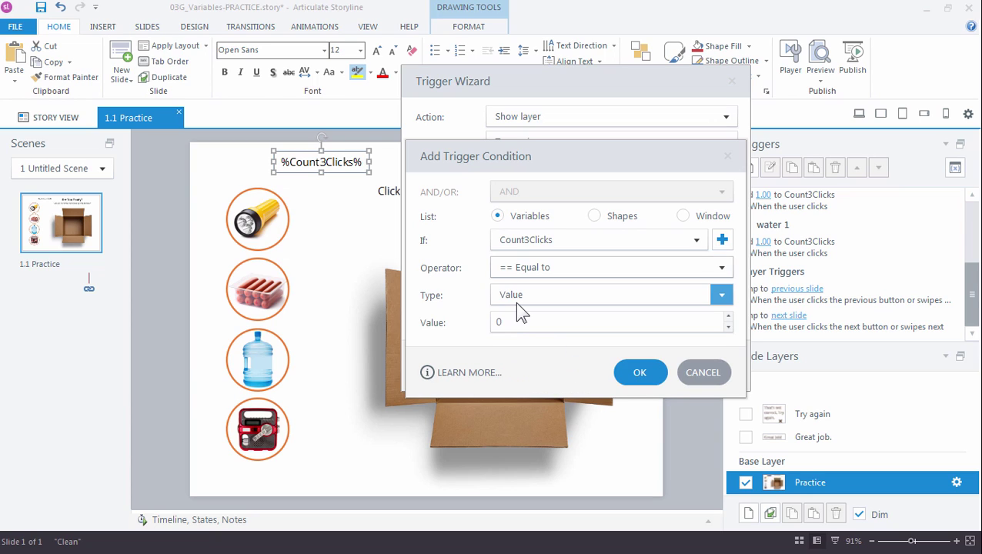
pyautogui.click(486, 318)
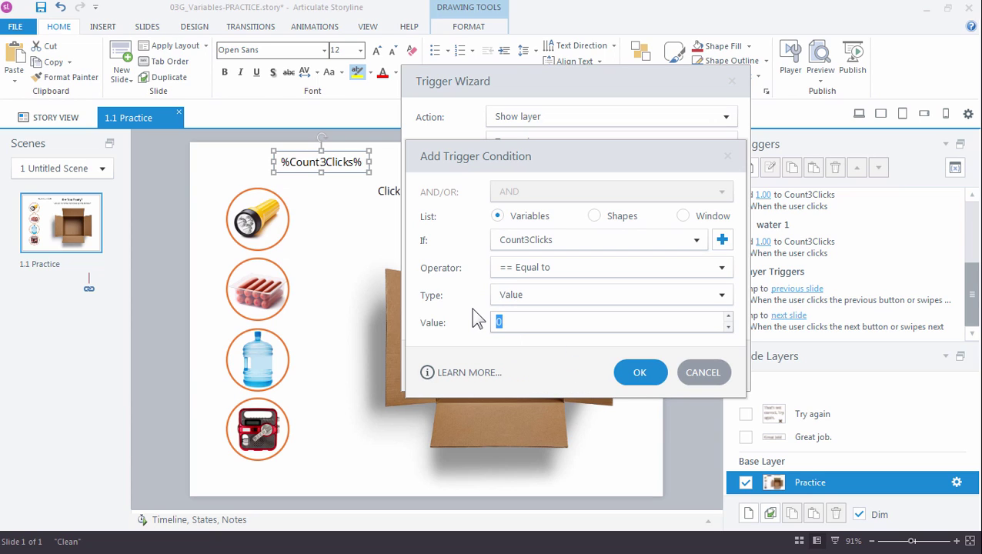
pyautogui.click(536, 268)
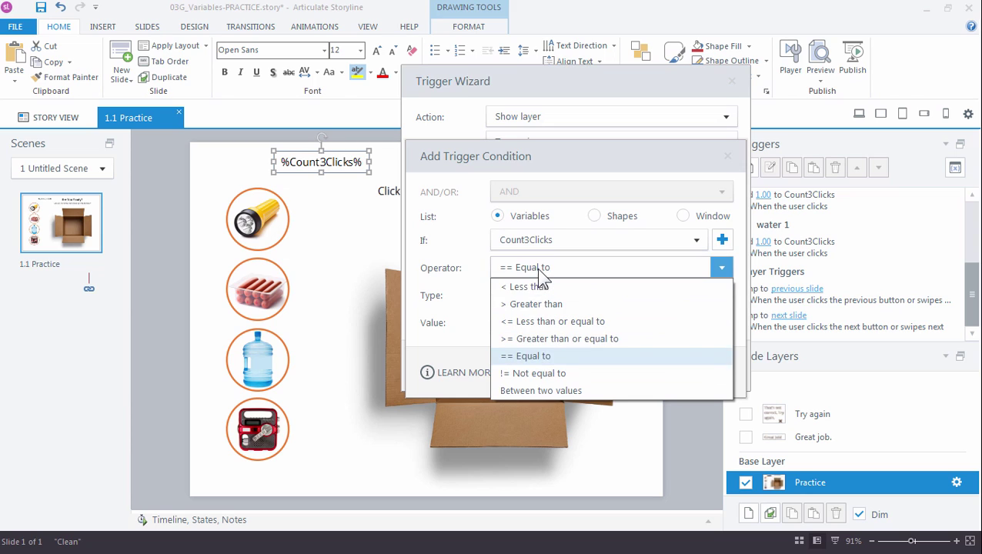
pyautogui.click(480, 266)
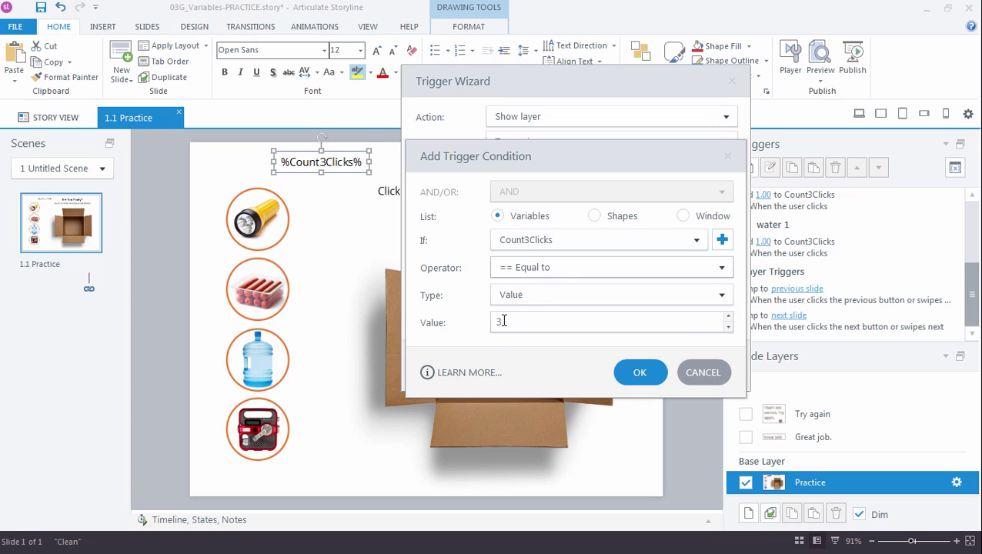
pyautogui.click(641, 373)
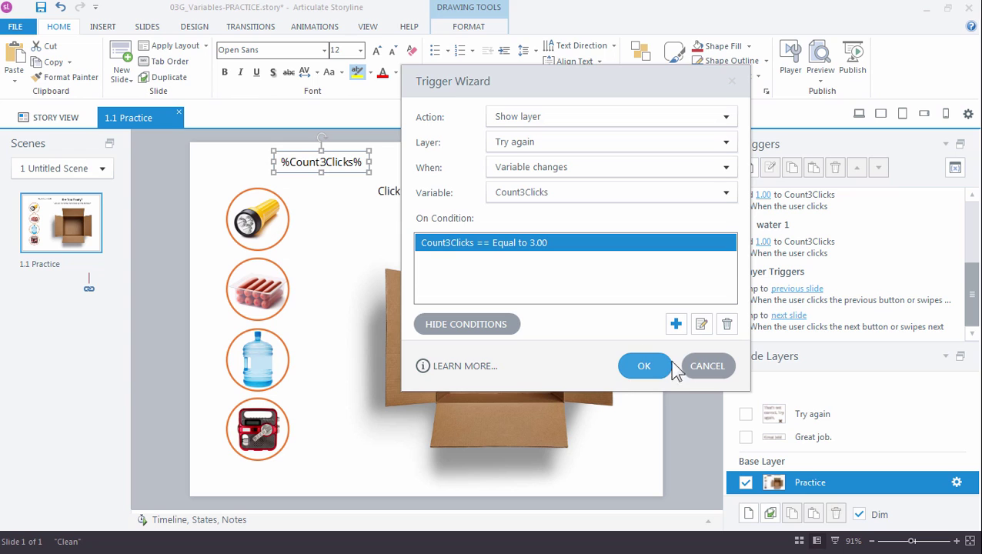
pyautogui.click(644, 365)
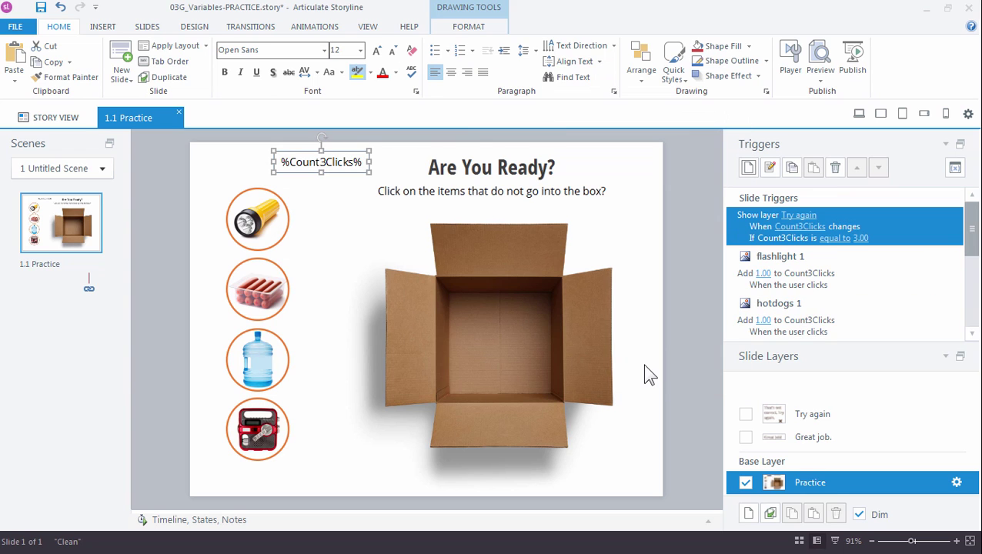
# Preview this slide and click the flashlight, water jug and hotdogs to bring the count to 3
pyautogui.click(819, 80)
pyautogui.click(821, 80)
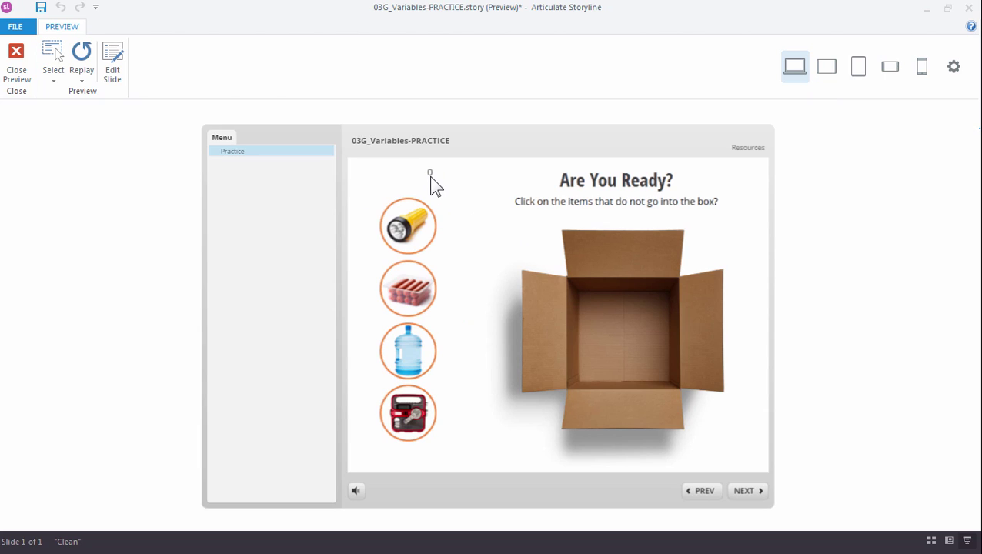
pyautogui.click(413, 231)
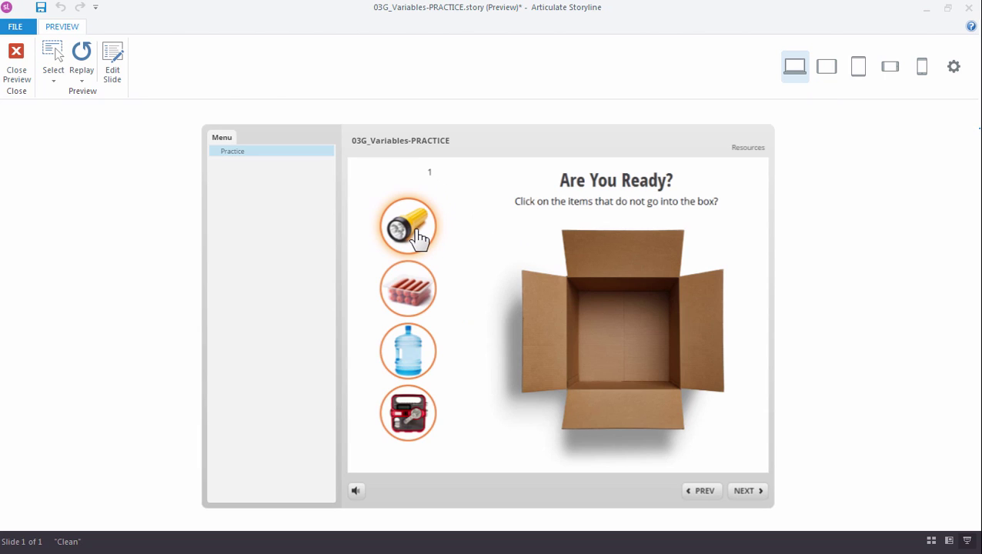
pyautogui.click(406, 352)
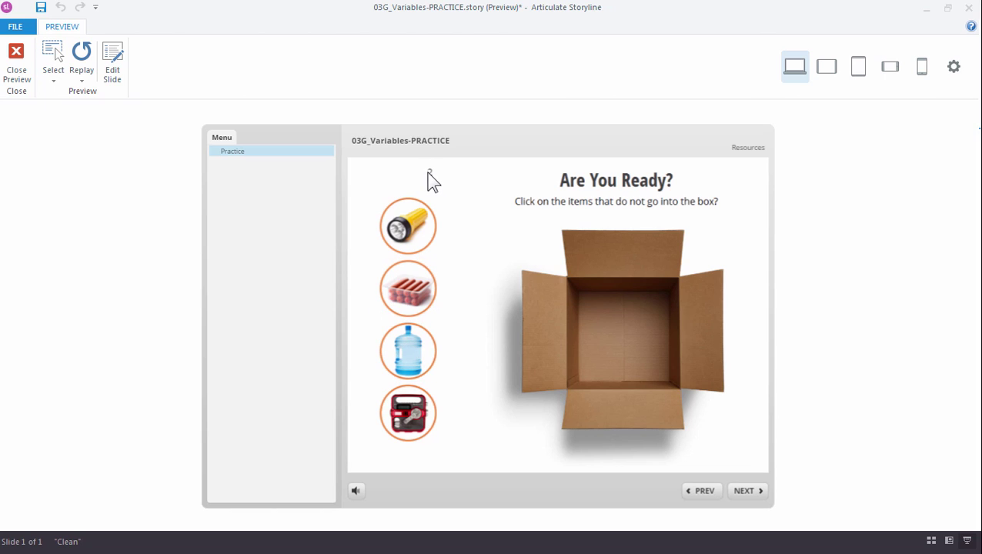
pyautogui.click(413, 289)
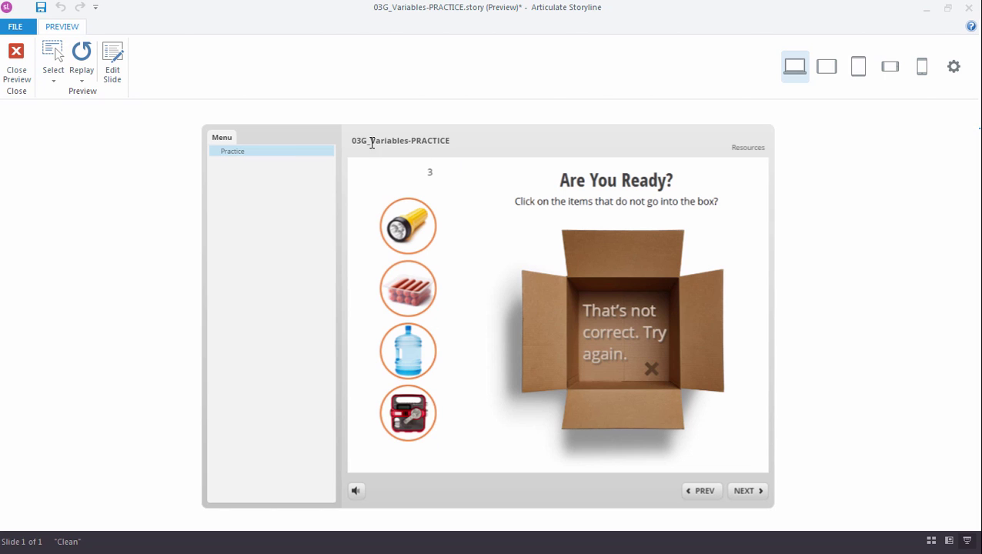
# Give the Try again layer's Multiply 1 X mark a trigger that hides this layer when clicked
pyautogui.click(17, 60)
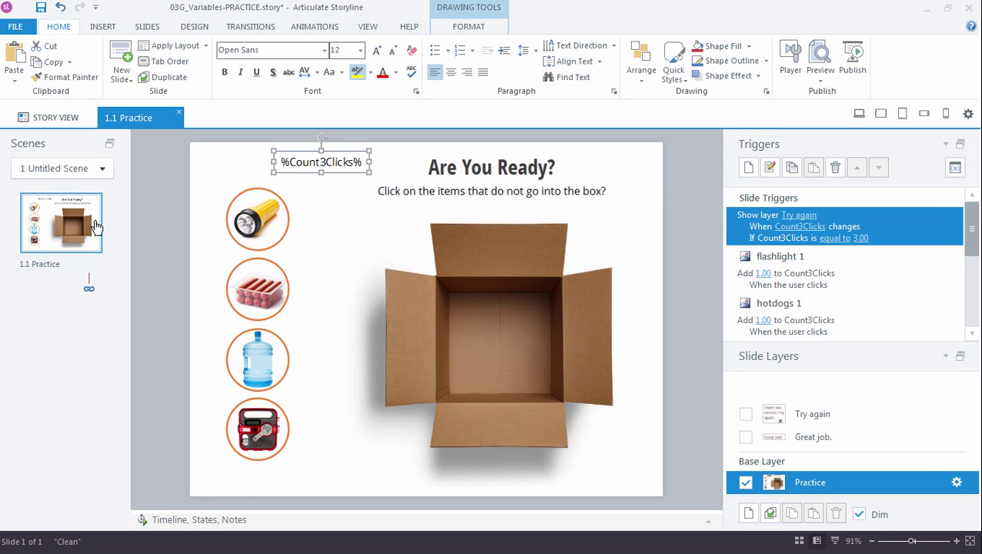
pyautogui.click(818, 416)
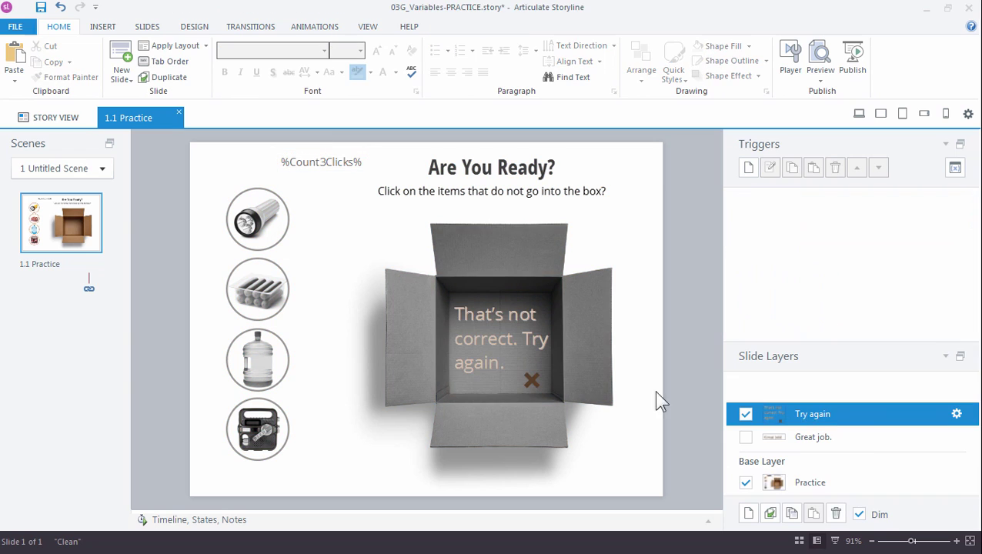
pyautogui.click(532, 379)
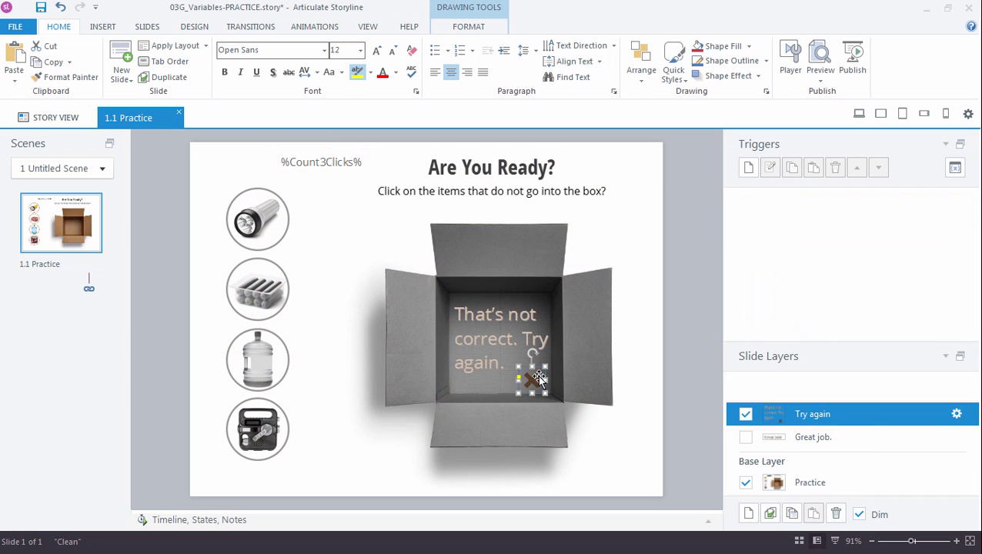
pyautogui.click(748, 167)
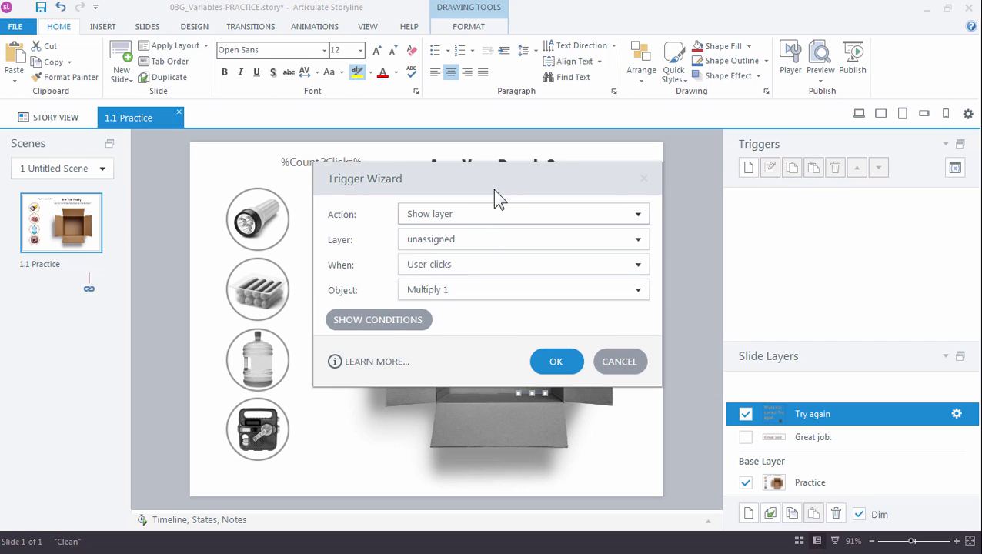
pyautogui.moveTo(495, 189); pyautogui.dragTo(566, 109)
pyautogui.click(504, 139)
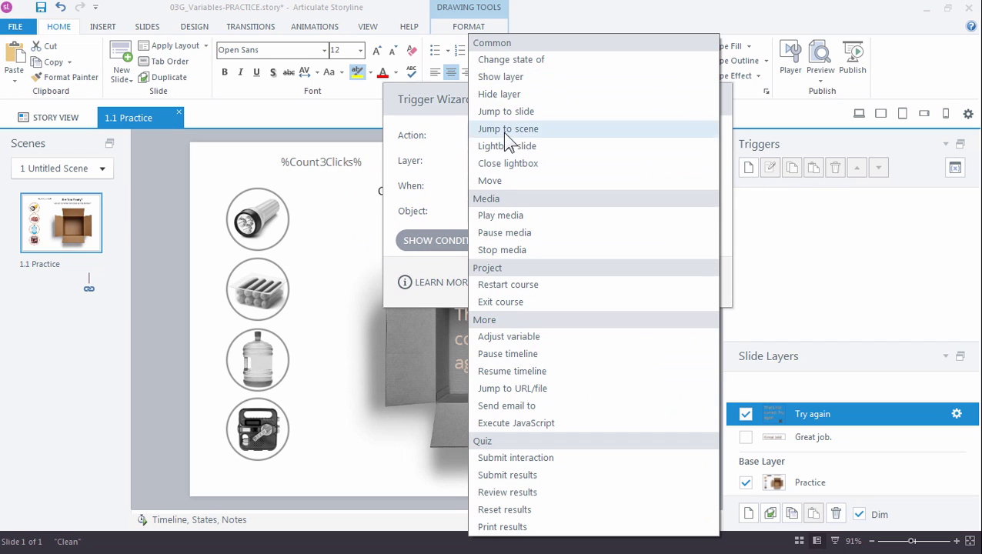
pyautogui.click(516, 93)
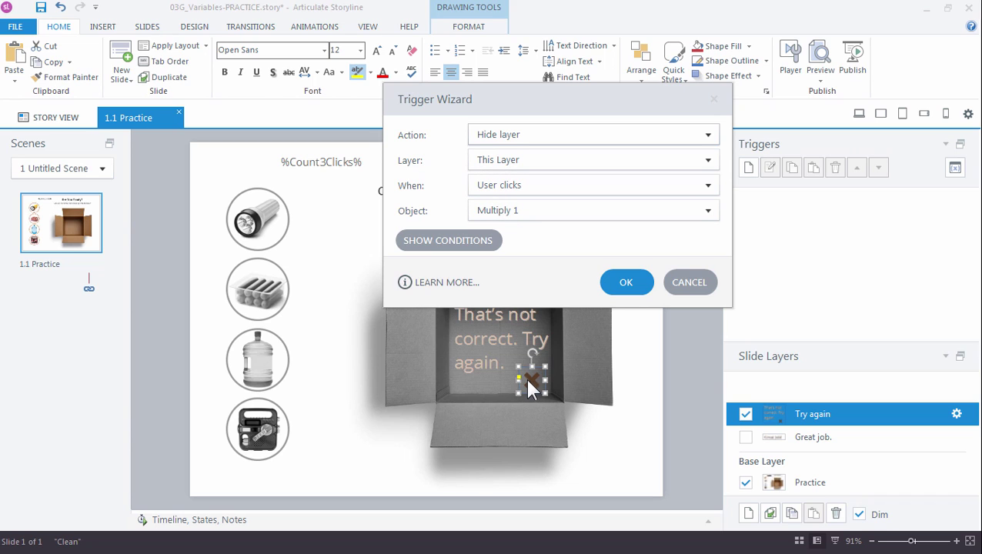
pyautogui.click(636, 284)
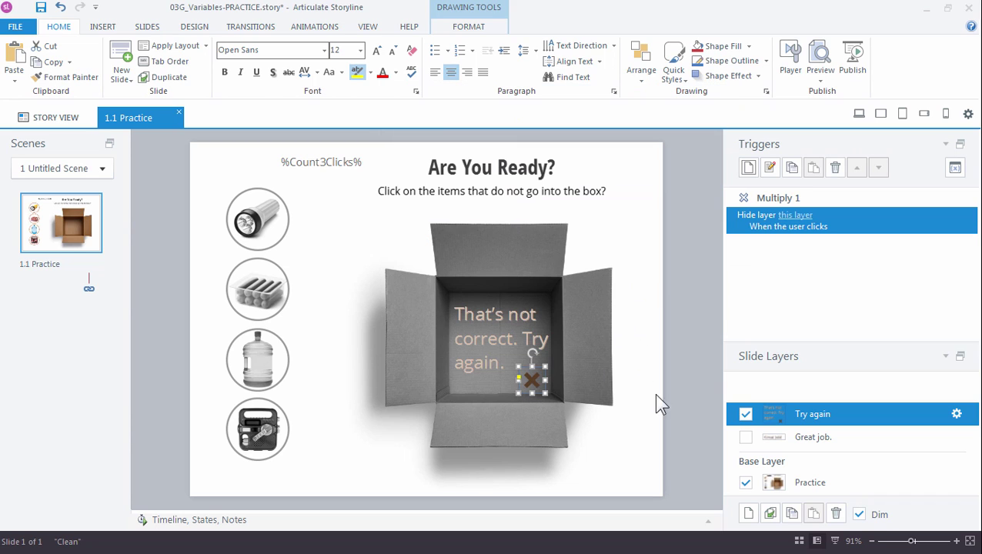
# Preview the slide, click flashlight, hotdogs and water, then close Try again with its X
pyautogui.click(787, 482)
pyautogui.click(818, 82)
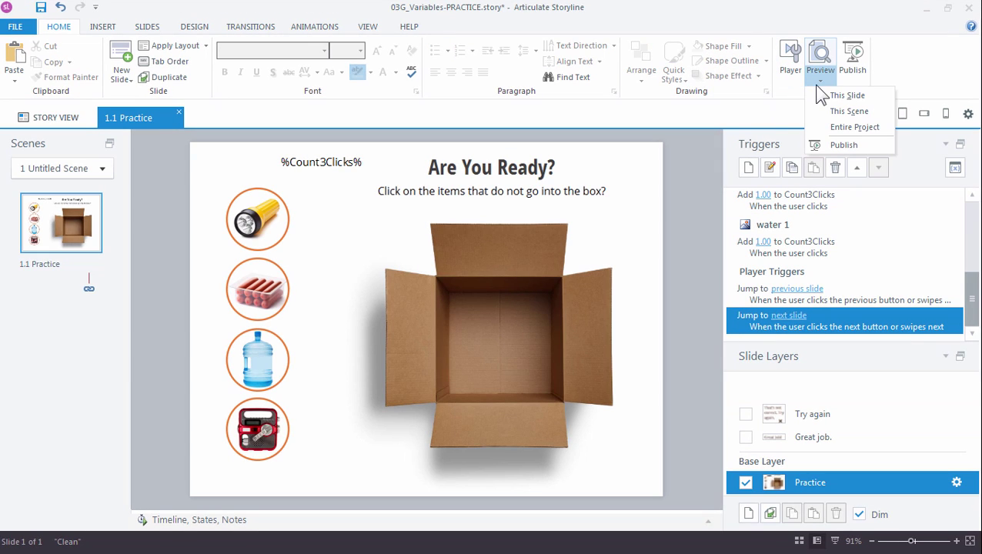
pyautogui.click(817, 94)
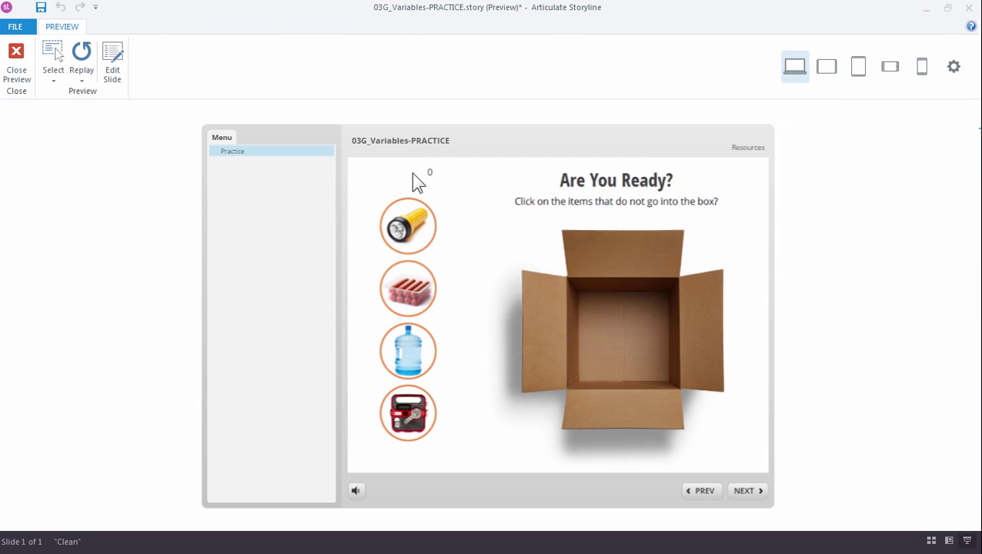
pyautogui.click(420, 222)
pyautogui.click(425, 291)
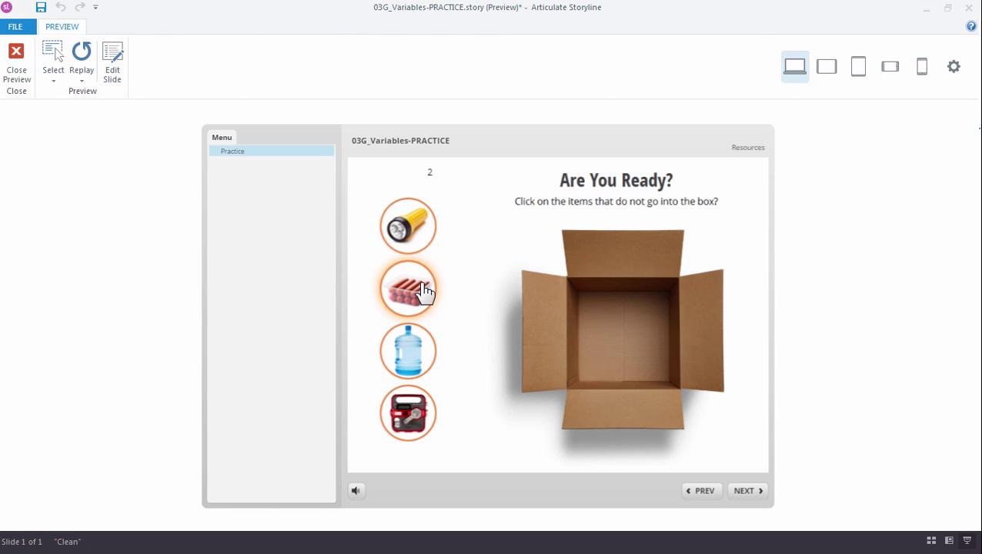
pyautogui.click(408, 345)
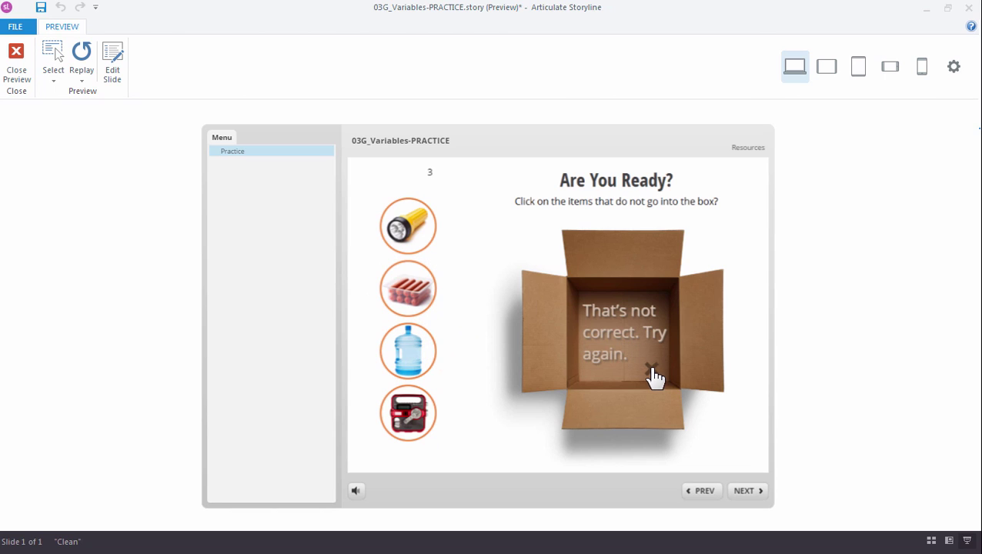
pyautogui.click(651, 371)
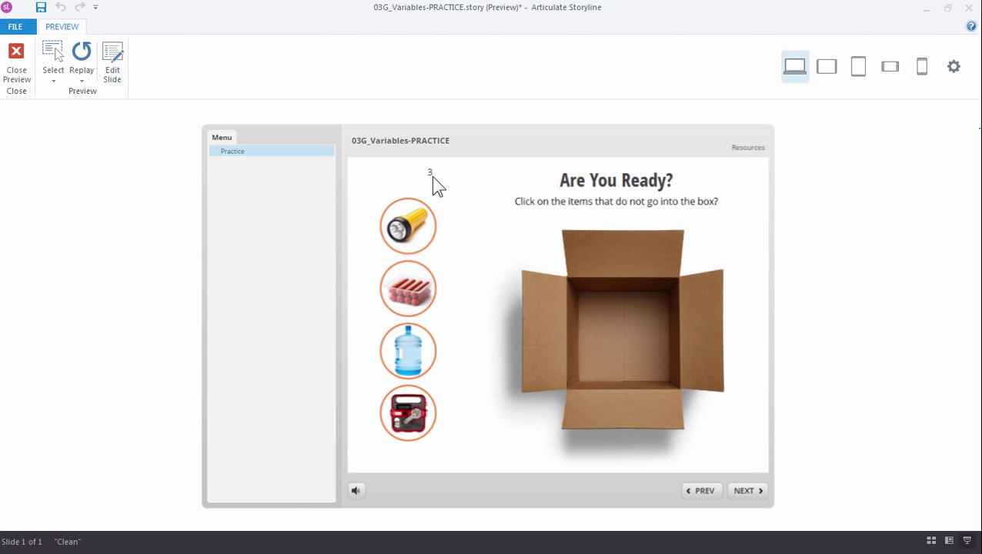
# Start a new Adjust variable trigger on the Try again layer's close X
pyautogui.click(16, 73)
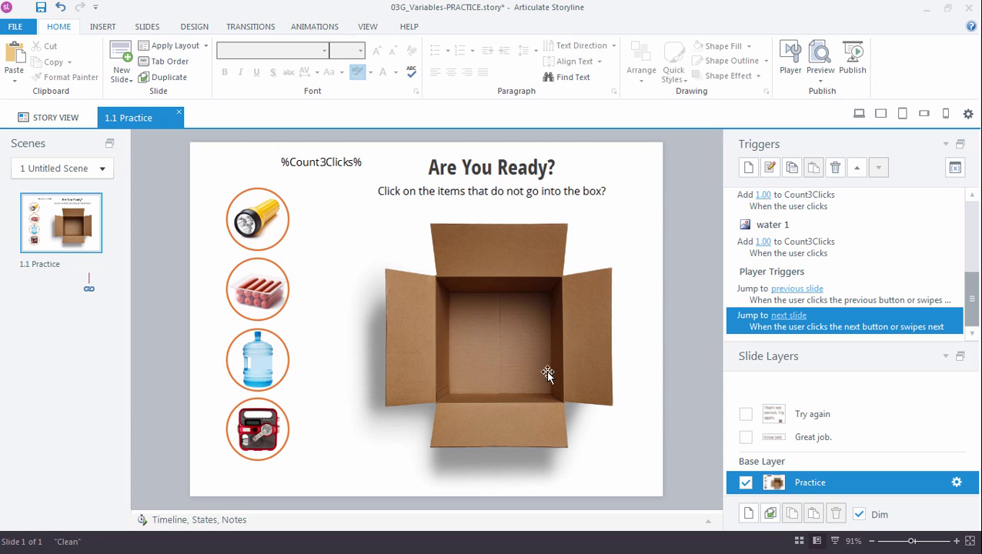
pyautogui.click(817, 415)
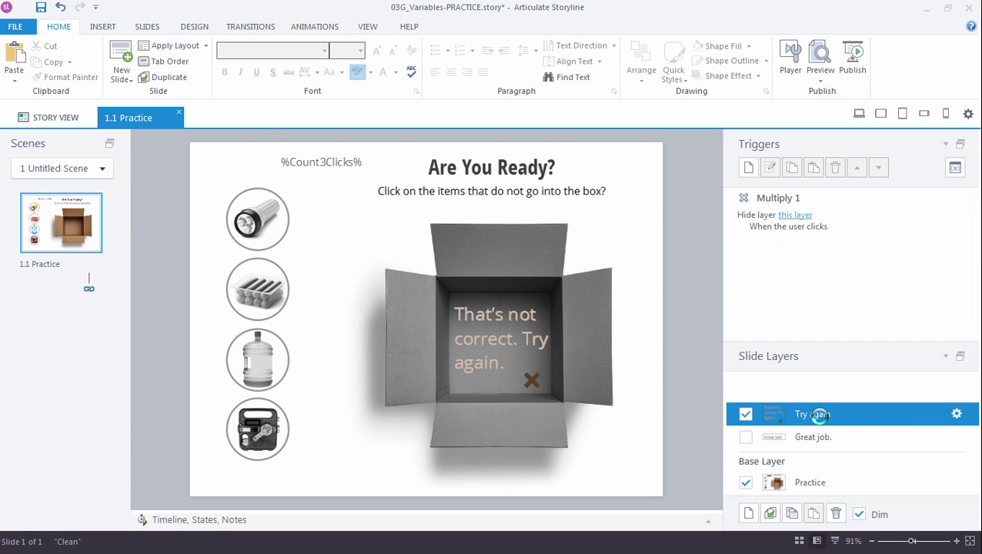
pyautogui.click(530, 382)
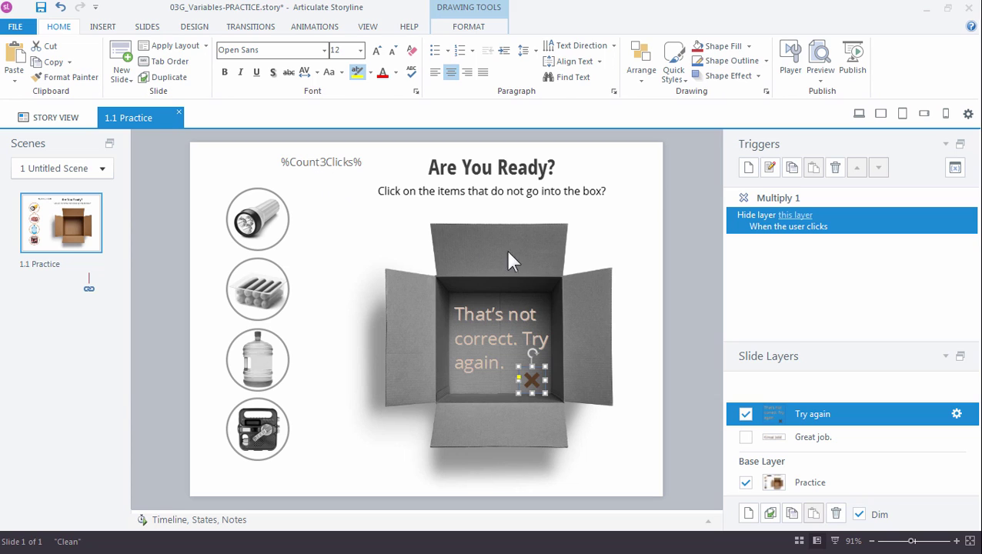
pyautogui.click(748, 169)
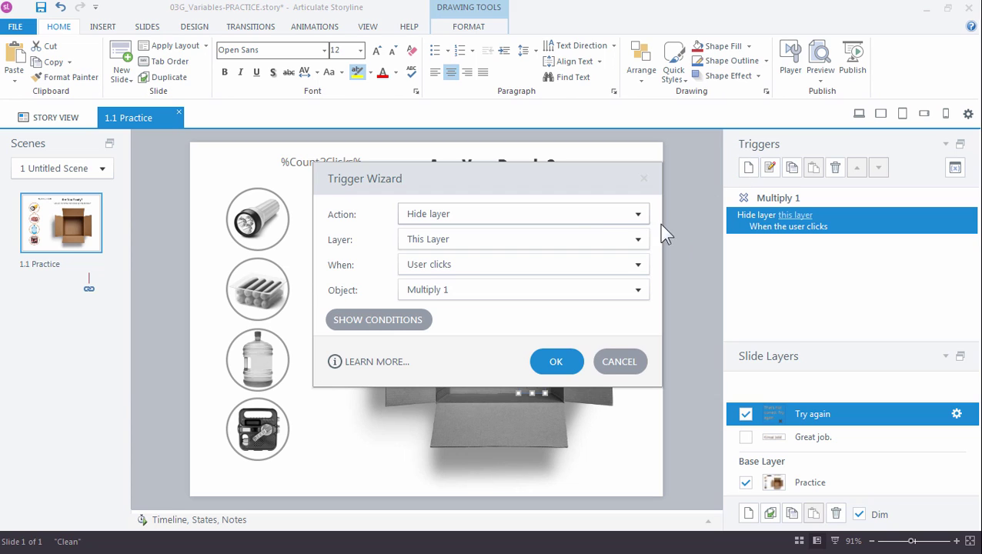
pyautogui.click(638, 214)
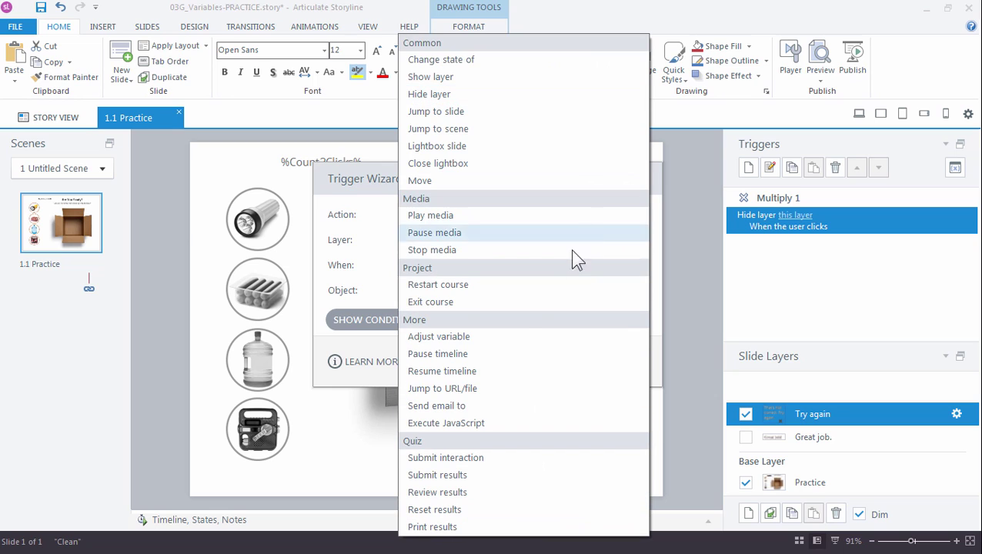
pyautogui.click(460, 337)
# Set the trigger to assign Count3Clicks the value 0 and save it
pyautogui.click(412, 243)
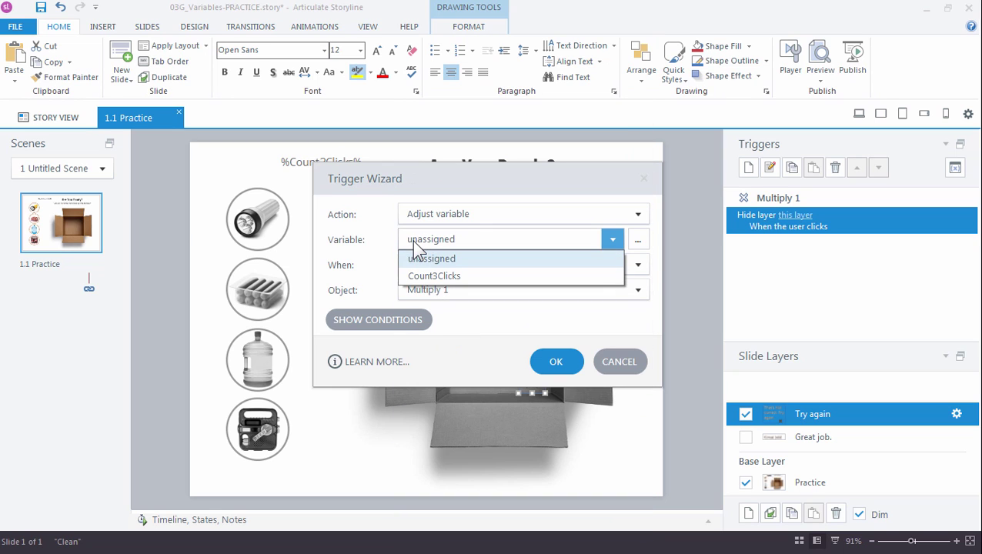
pyautogui.click(433, 275)
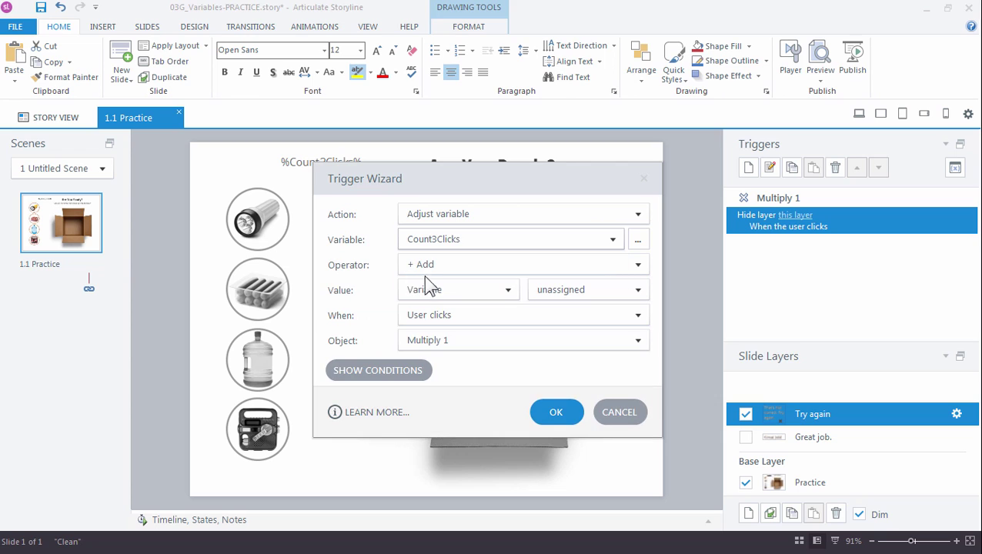
pyautogui.click(421, 268)
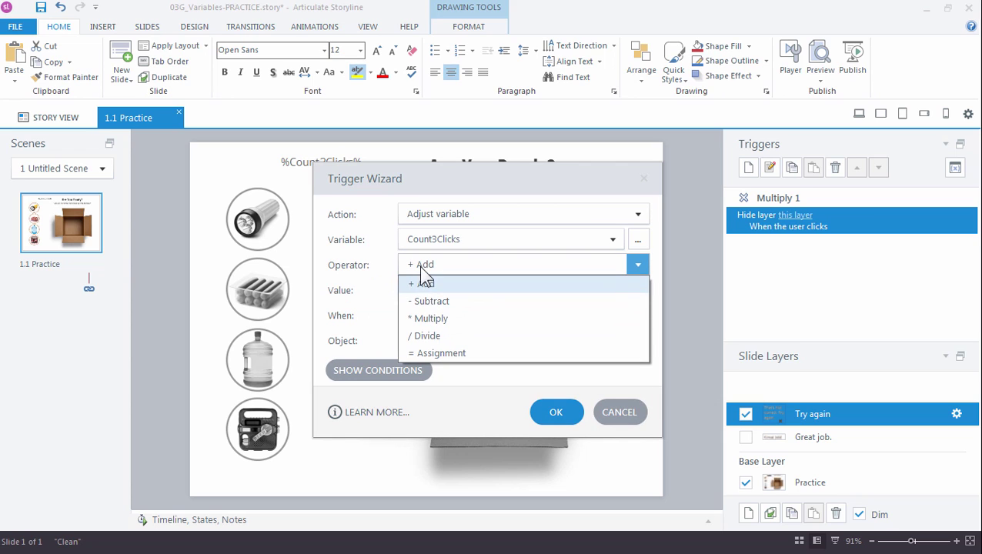
pyautogui.click(464, 355)
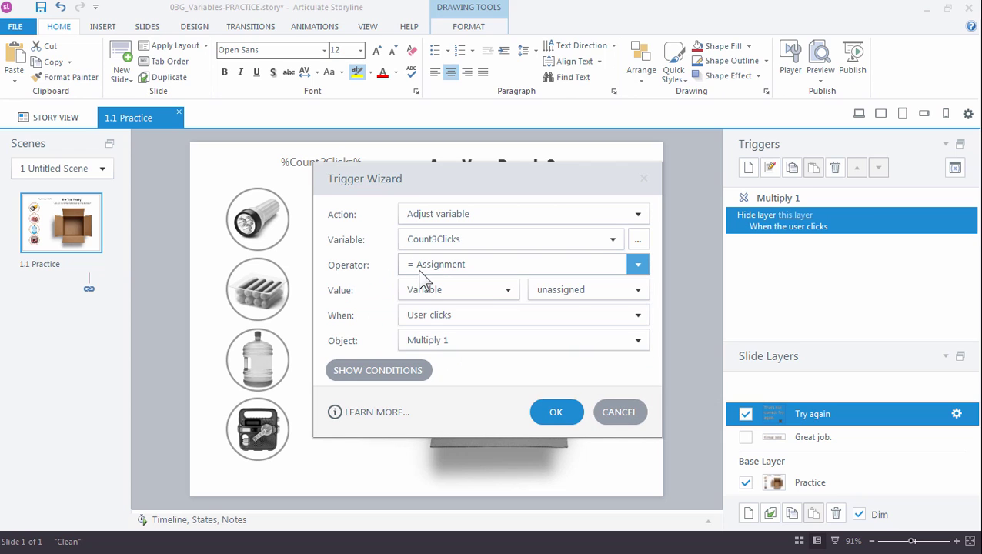
pyautogui.click(428, 291)
pyautogui.click(430, 308)
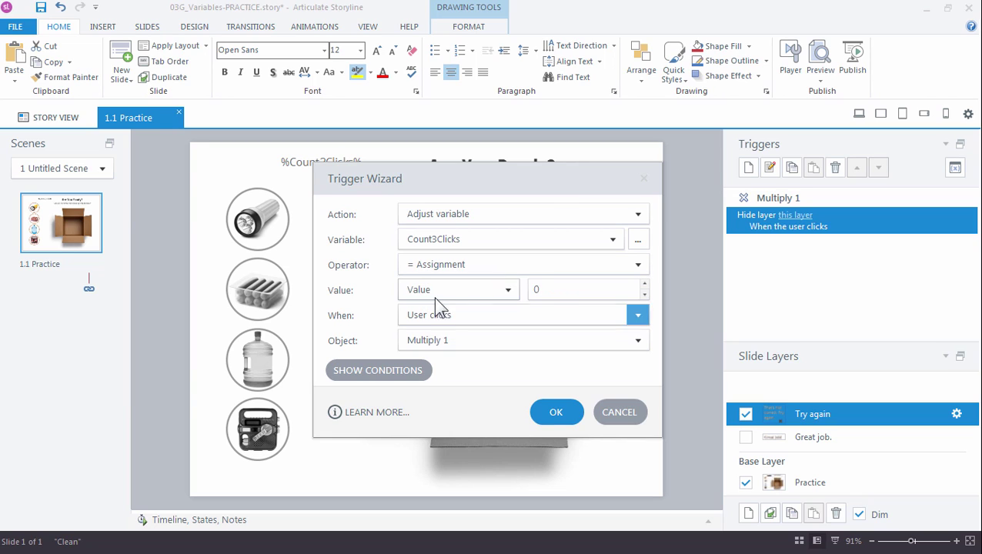
pyautogui.click(545, 284)
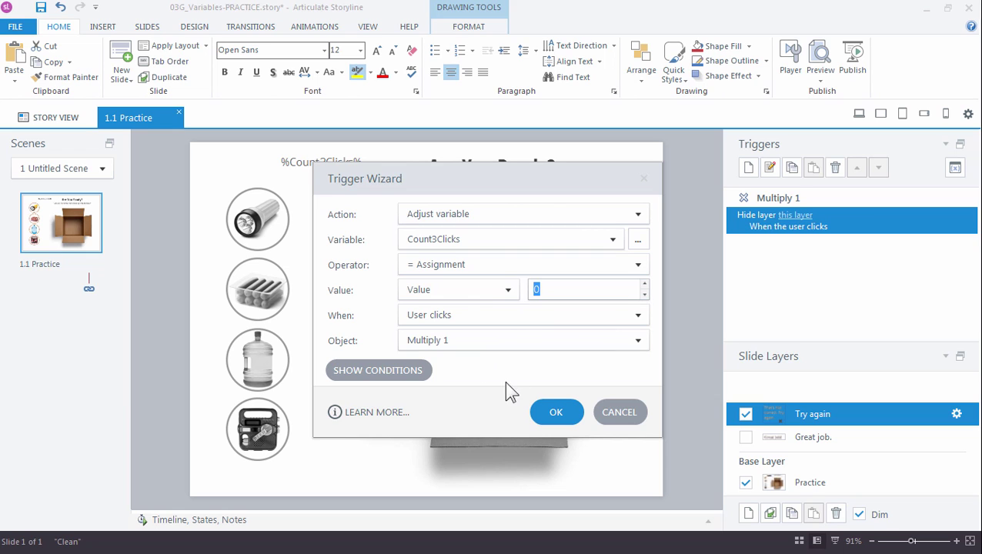
pyautogui.click(557, 413)
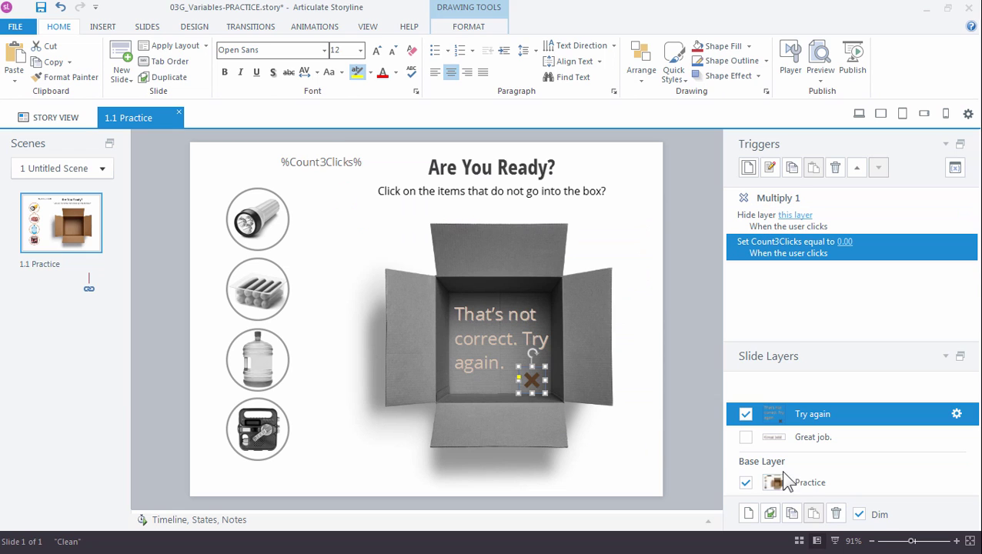
pyautogui.click(784, 481)
pyautogui.click(820, 81)
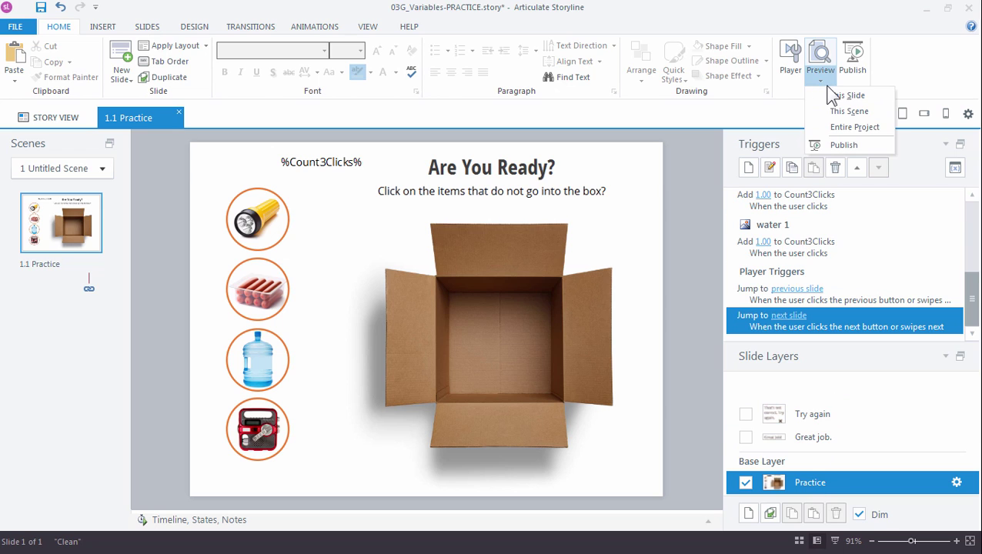
pyautogui.click(847, 95)
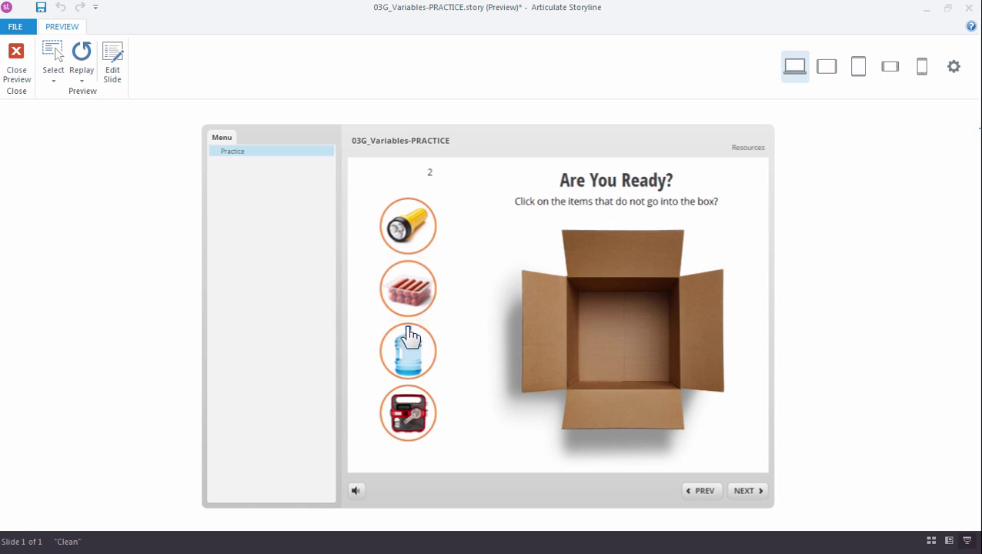
pyautogui.click(403, 347)
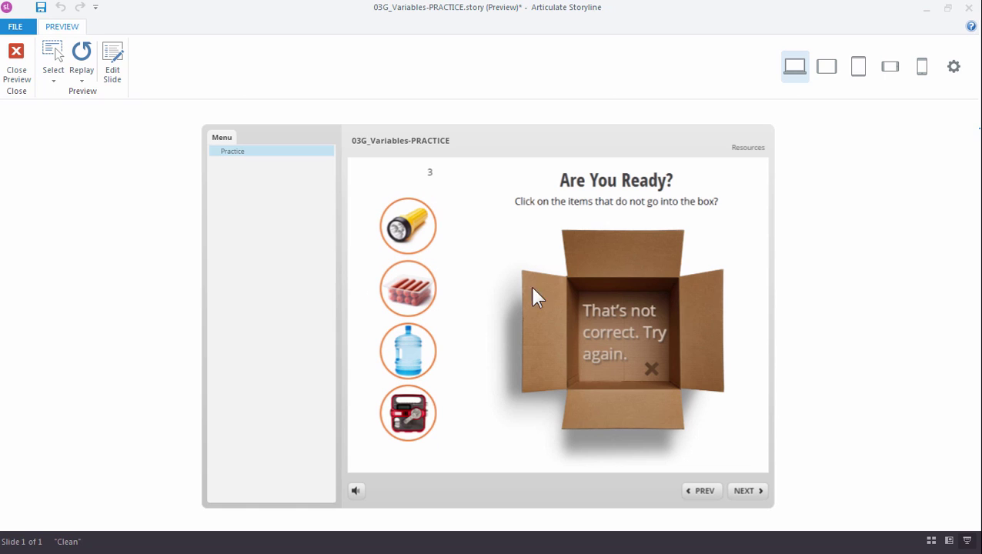
pyautogui.click(650, 371)
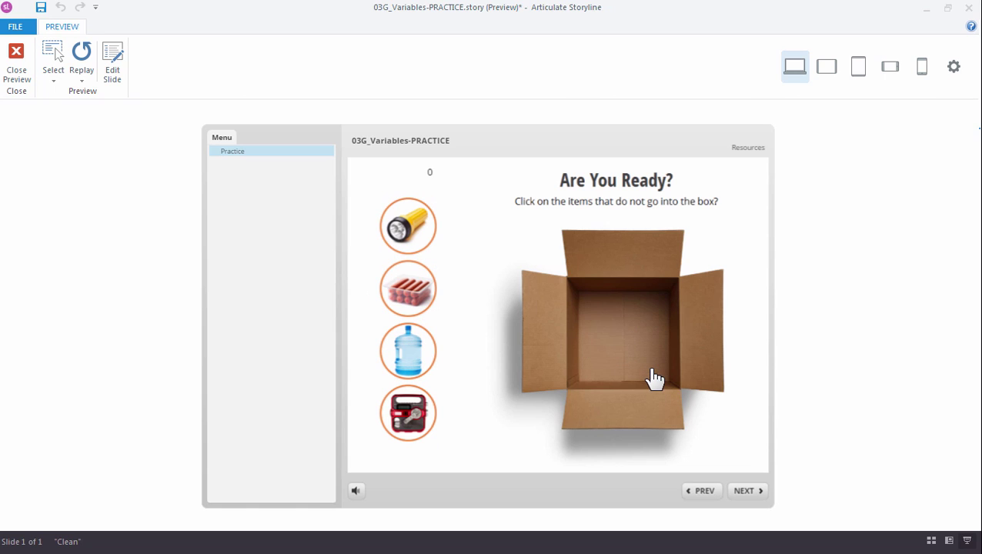
pyautogui.click(403, 223)
pyautogui.click(407, 286)
pyautogui.click(407, 413)
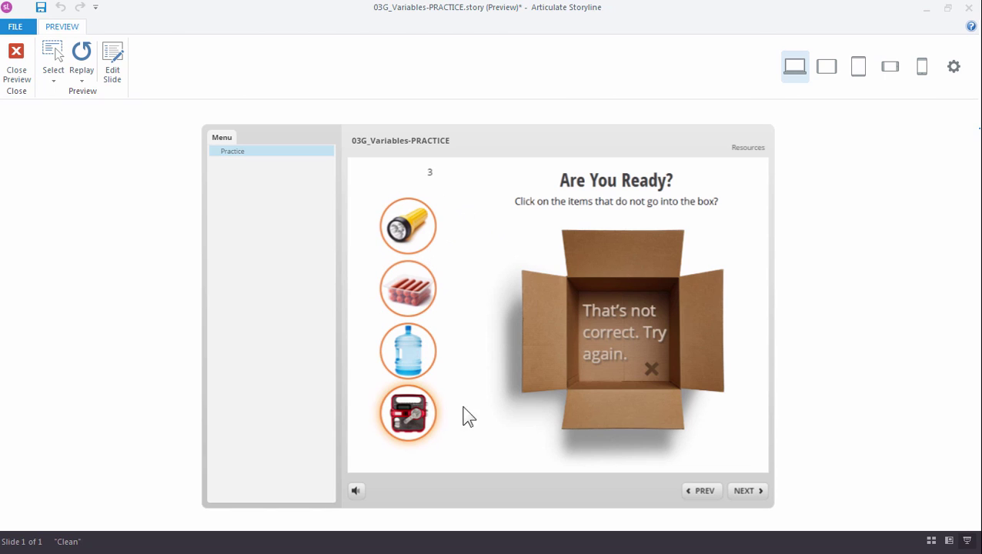
pyautogui.click(651, 369)
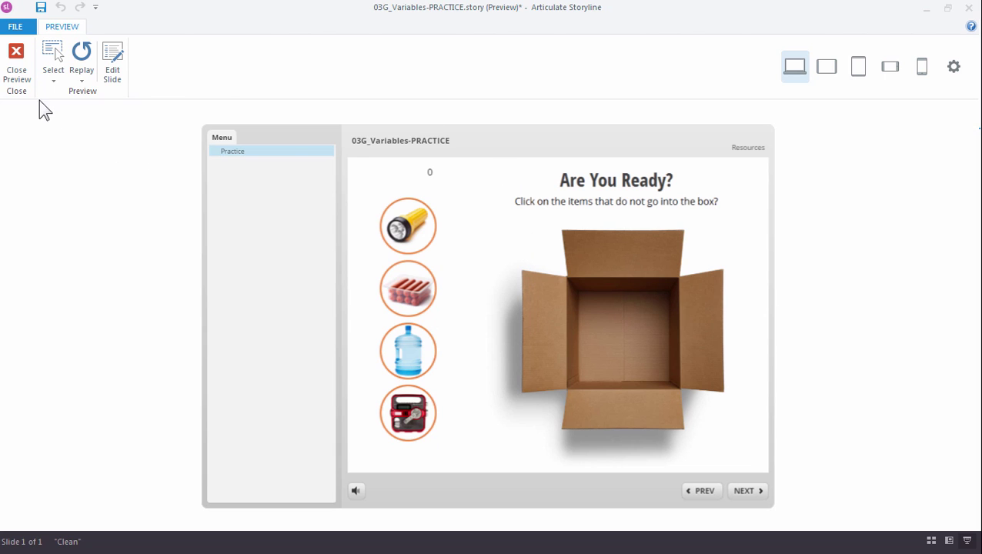
pyautogui.click(16, 61)
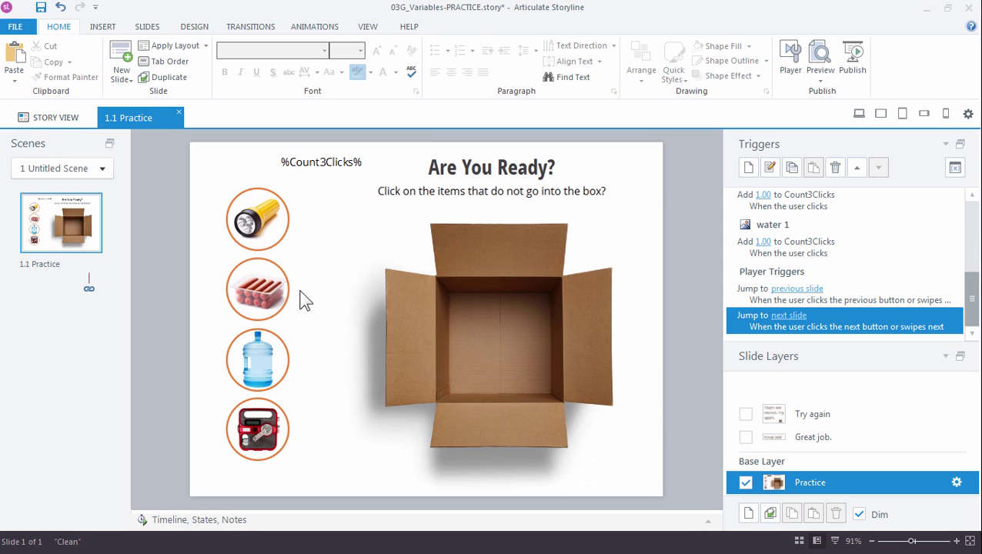
# Give the hotdogs 1 image a click trigger that shows the Great job. layer
pyautogui.click(268, 288)
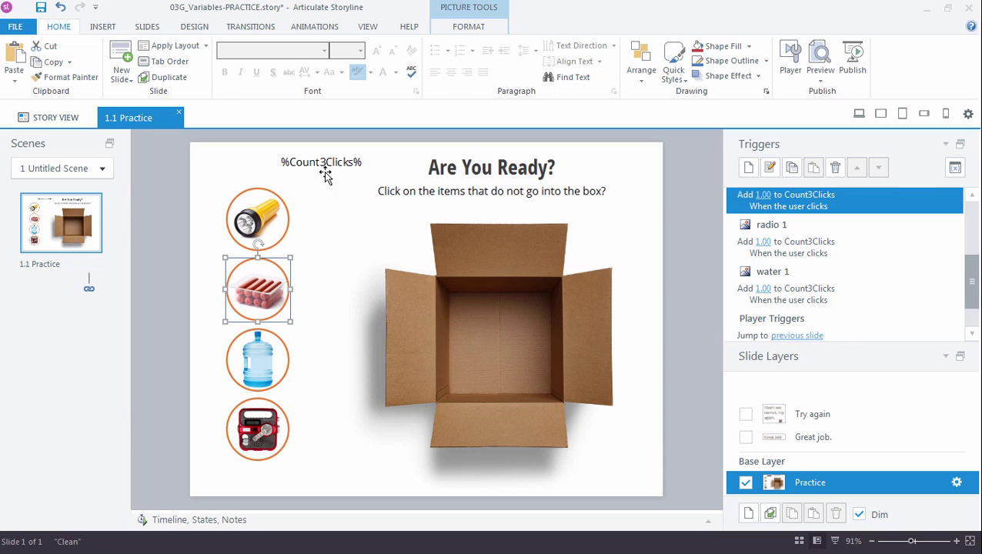
pyautogui.click(818, 438)
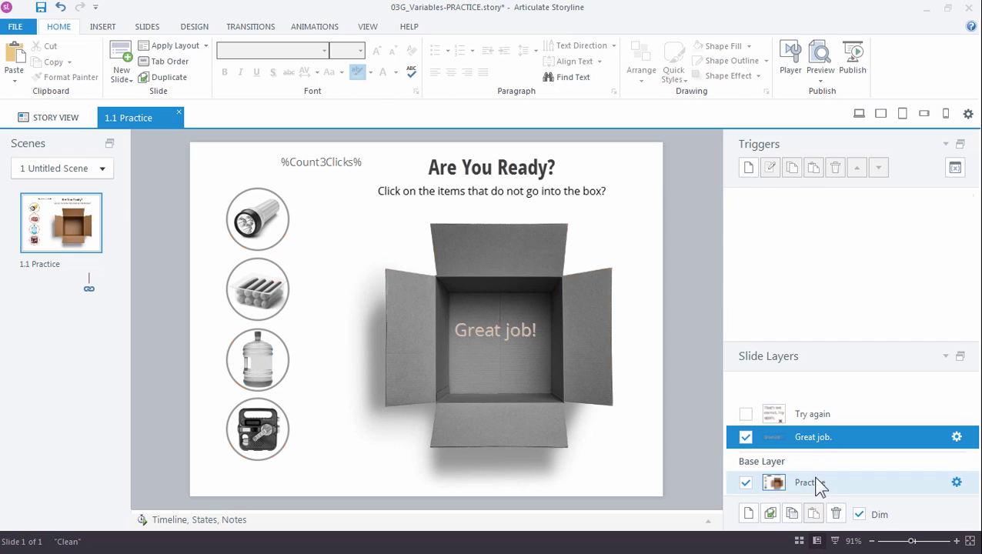
pyautogui.click(810, 477)
pyautogui.click(261, 291)
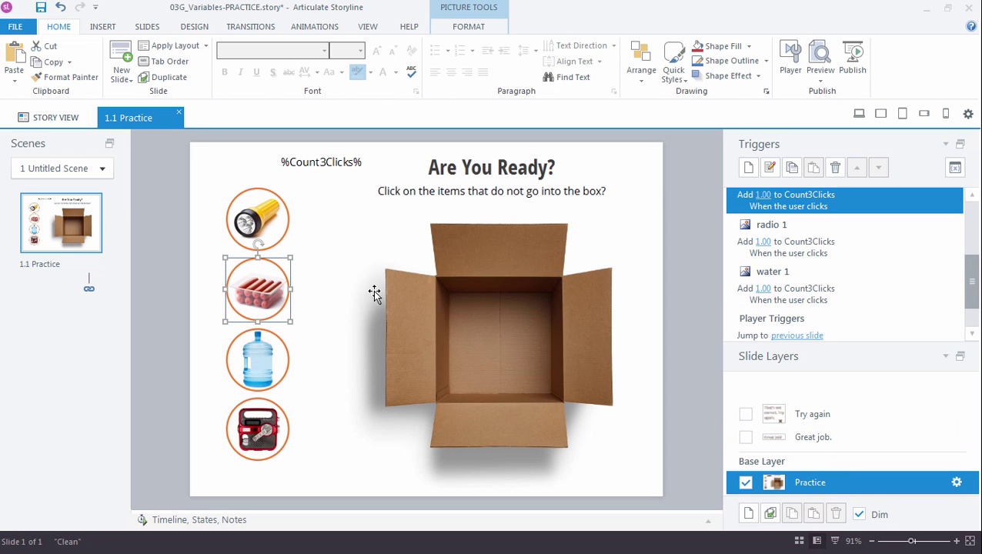
pyautogui.click(748, 167)
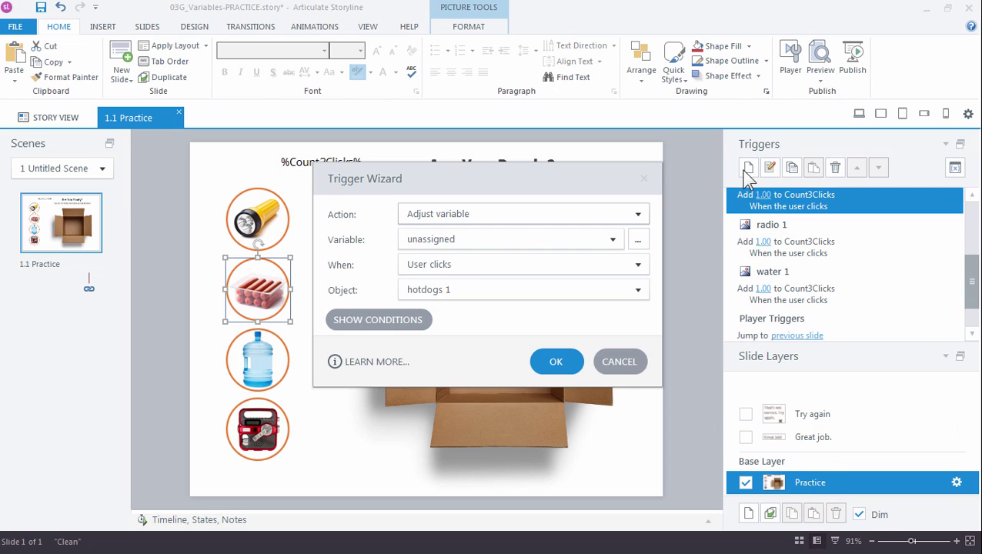
pyautogui.click(481, 214)
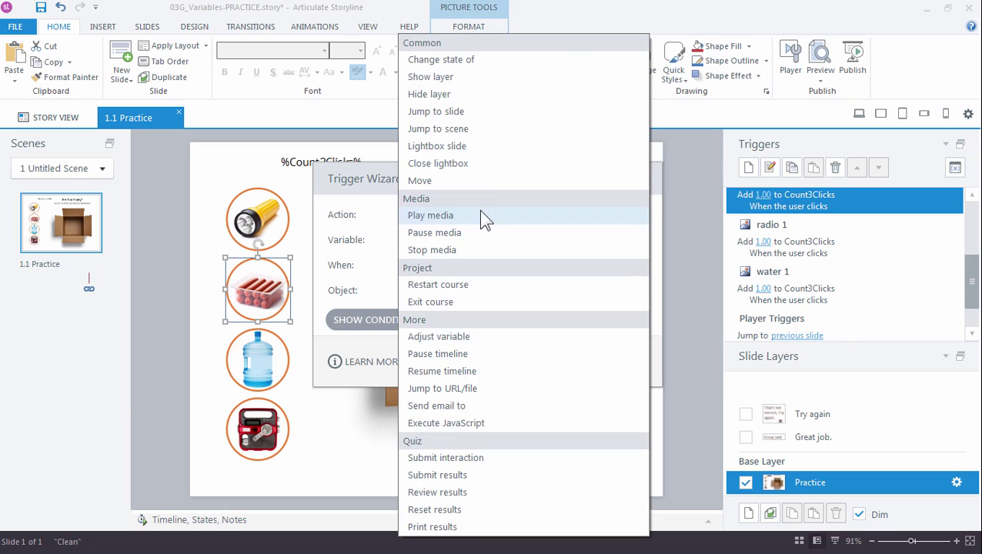
pyautogui.click(483, 77)
pyautogui.click(434, 235)
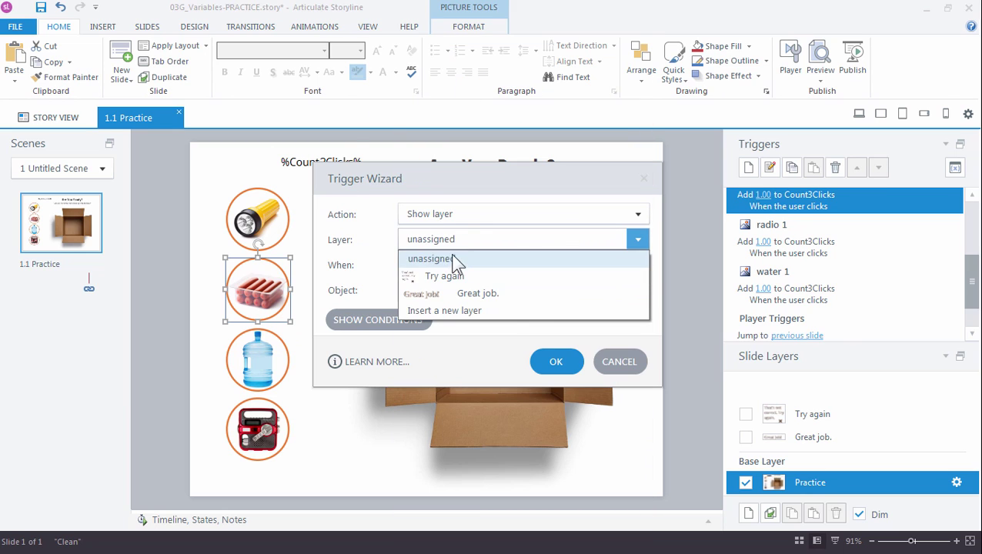
pyautogui.click(516, 293)
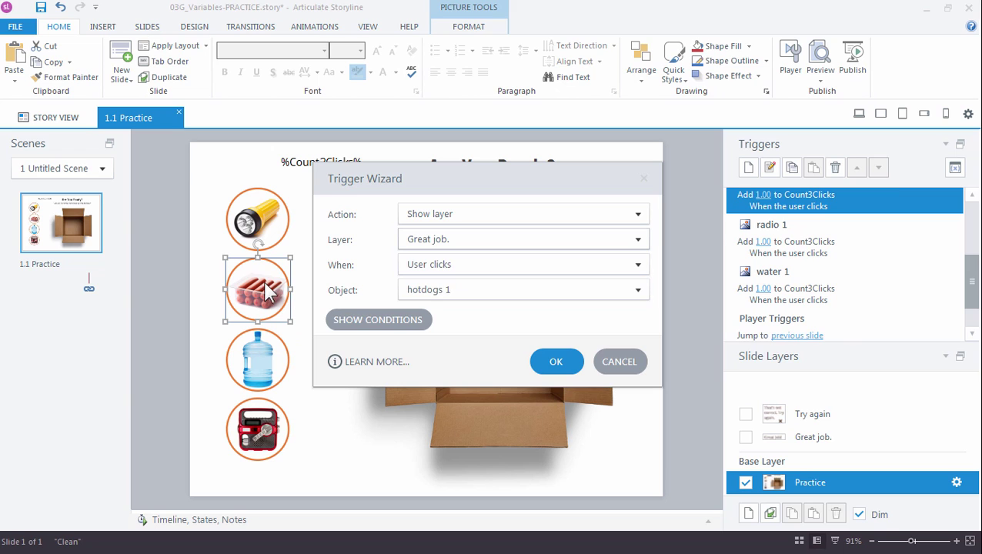
pyautogui.click(556, 362)
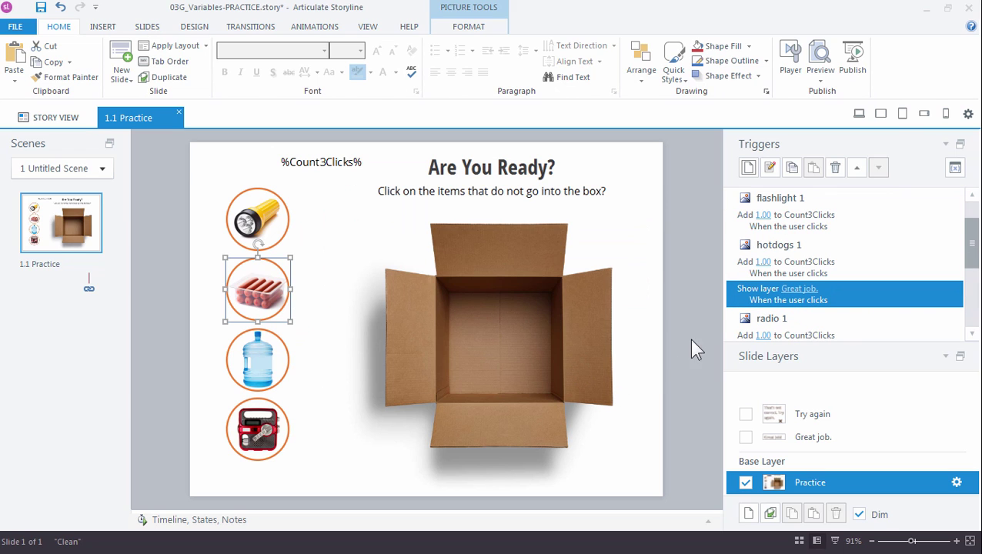
pyautogui.click(820, 65)
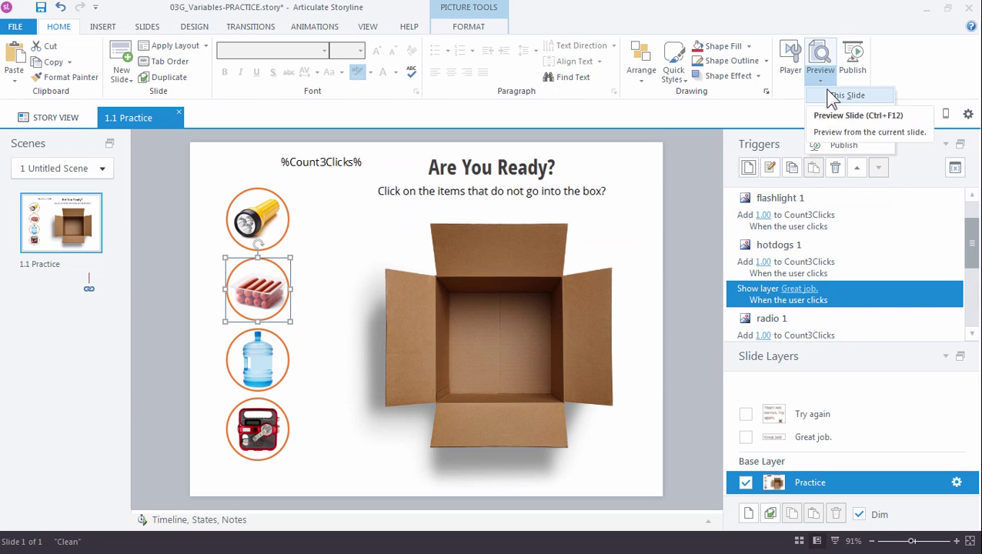
# Preview this slide and click the hotdogs to see Great job! with the count at 1
pyautogui.click(832, 96)
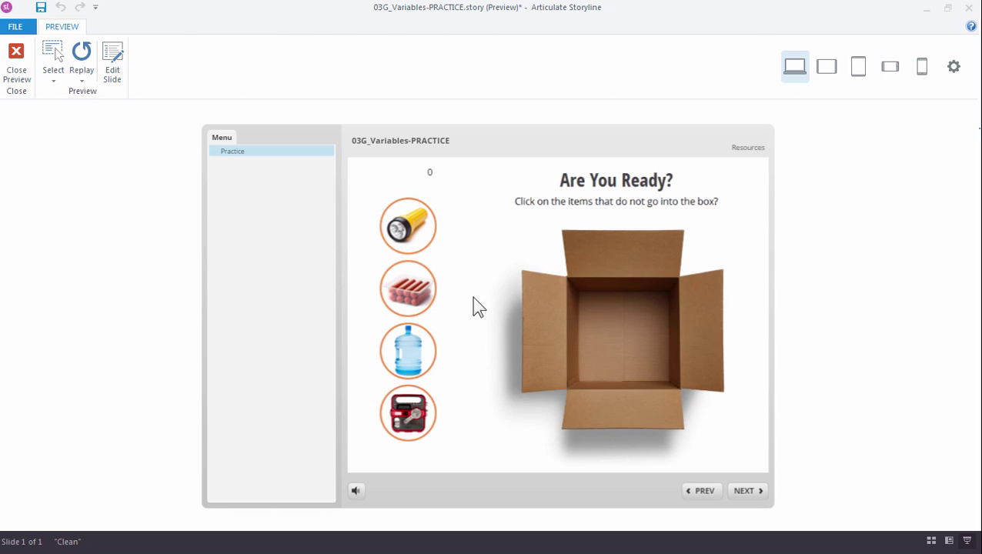
pyautogui.click(426, 289)
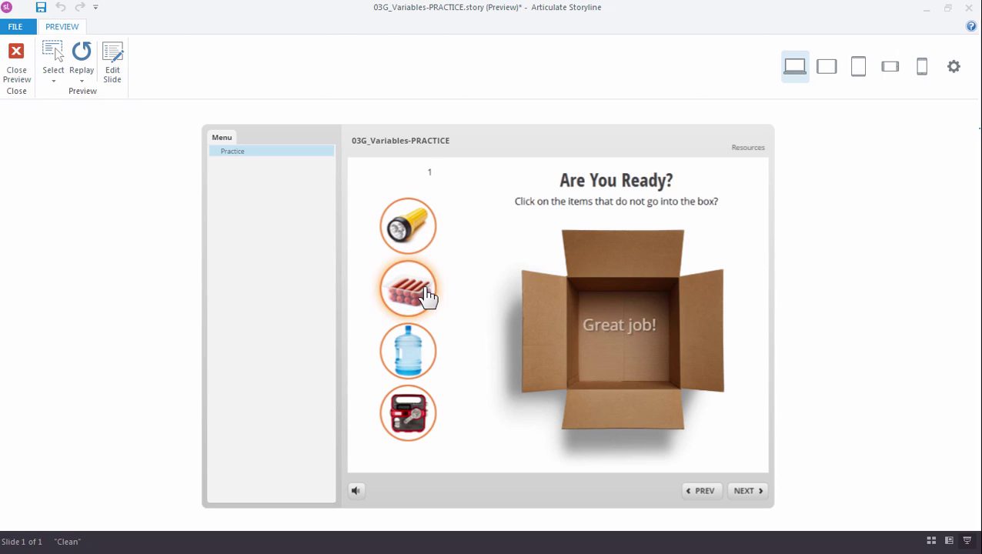